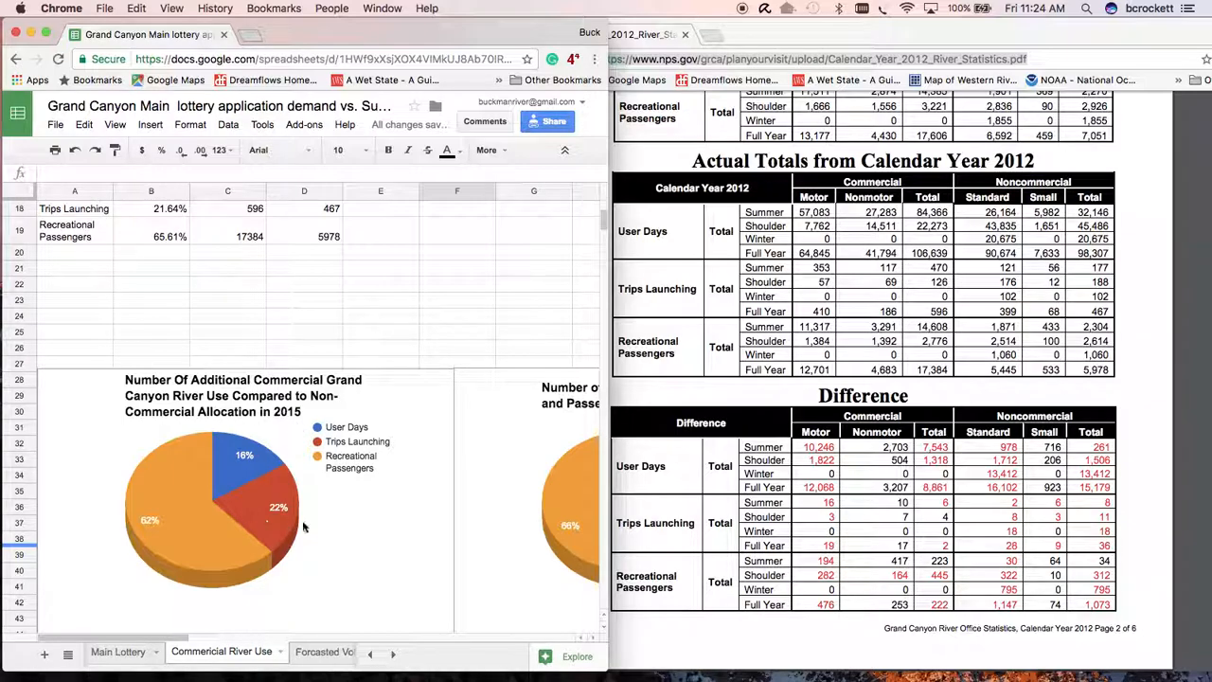
- Copy the 2012 River Use Stats header row A16:D16 and paste it at A21
{"action": "scroll", "coordinate": [253, 417], "scroll_direction": "up", "scroll_amount": 1}
{"action": "scroll", "coordinate": [253, 416], "scroll_direction": "up", "scroll_amount": 7}
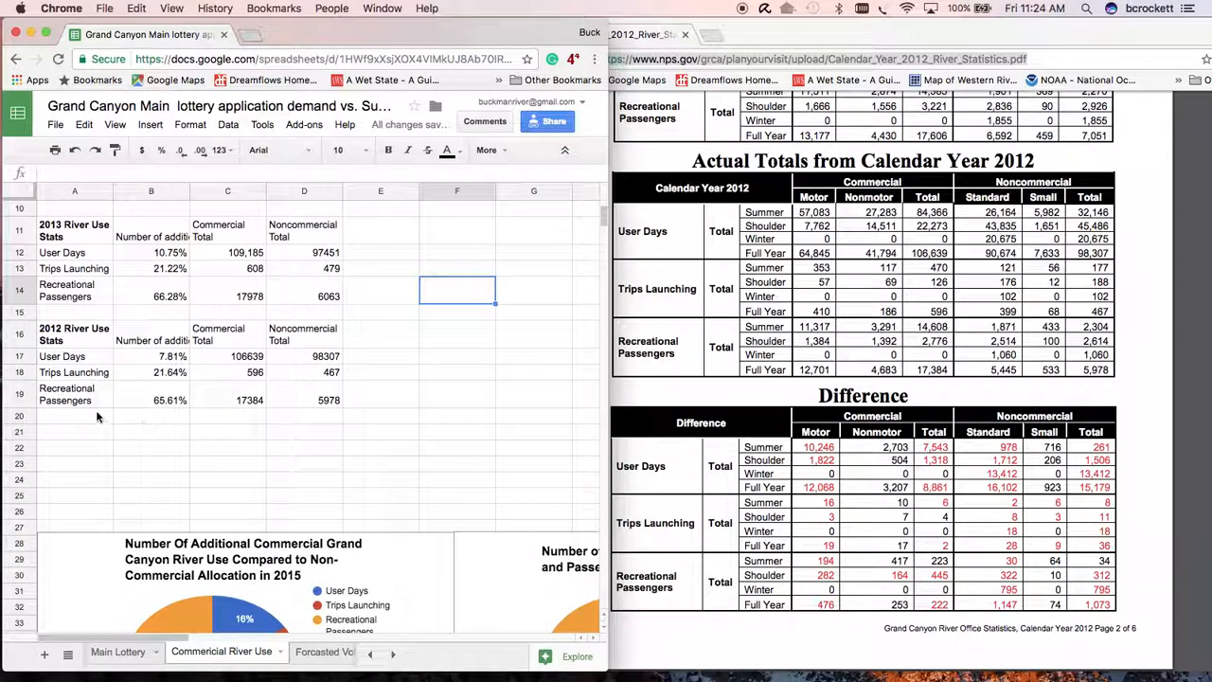
{"action": "left_click", "coordinate": [66, 434]}
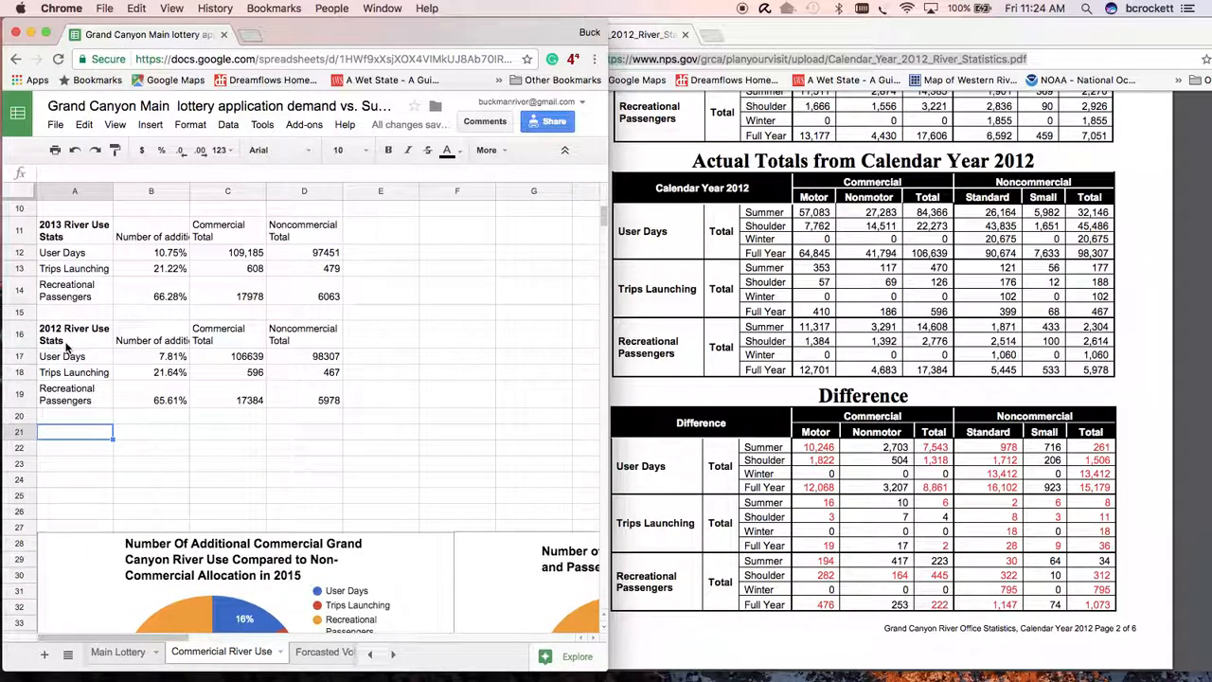
{"action": "left_click_drag", "start_coordinate": [66, 345], "coordinate": [277, 339]}
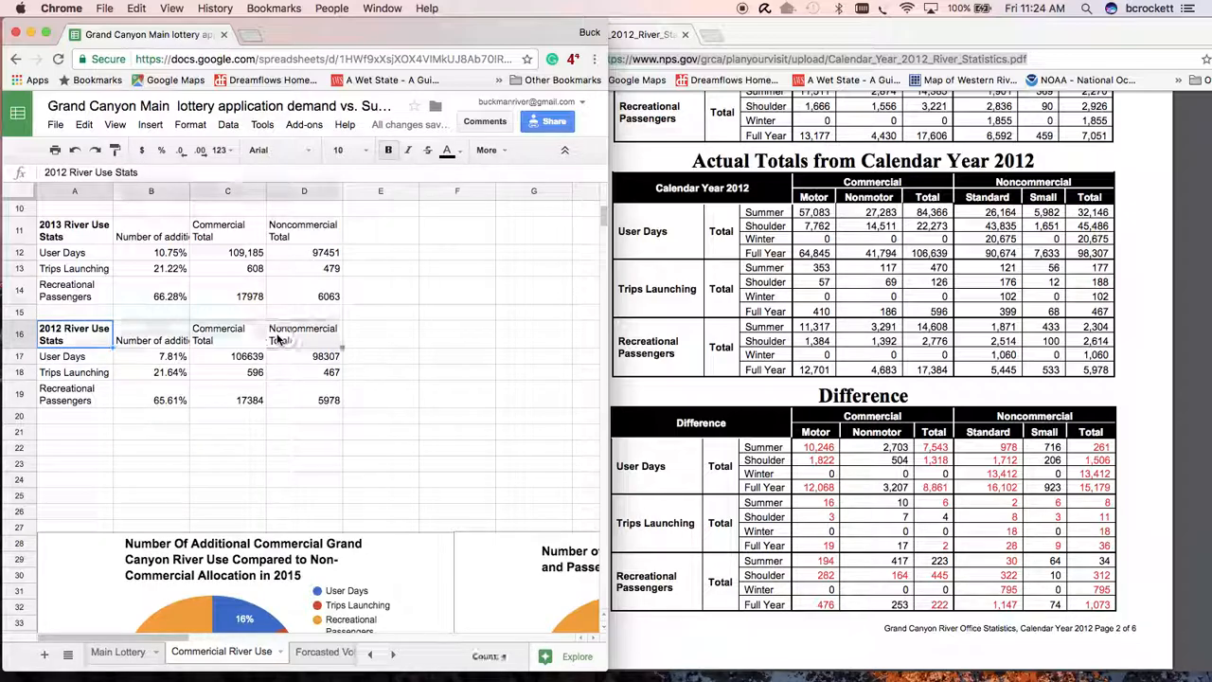
{"action": "key", "text": "super+c"}
{"action": "left_click", "coordinate": [85, 434]}
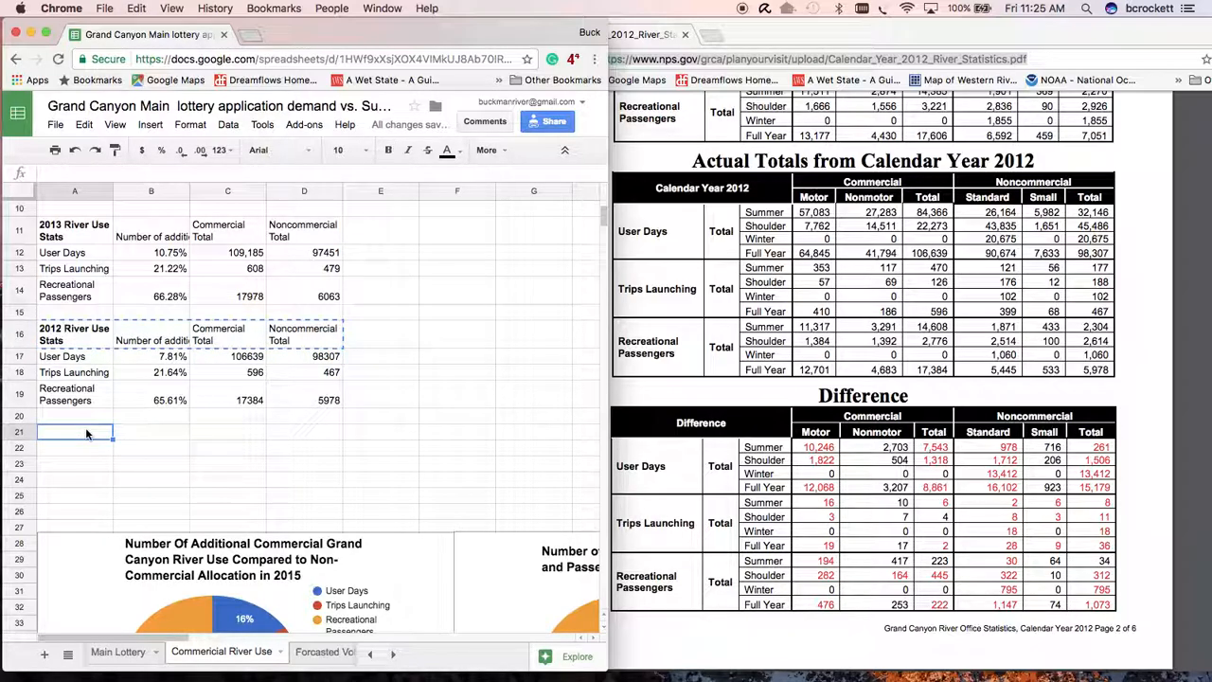
{"action": "key", "text": "super+v"}
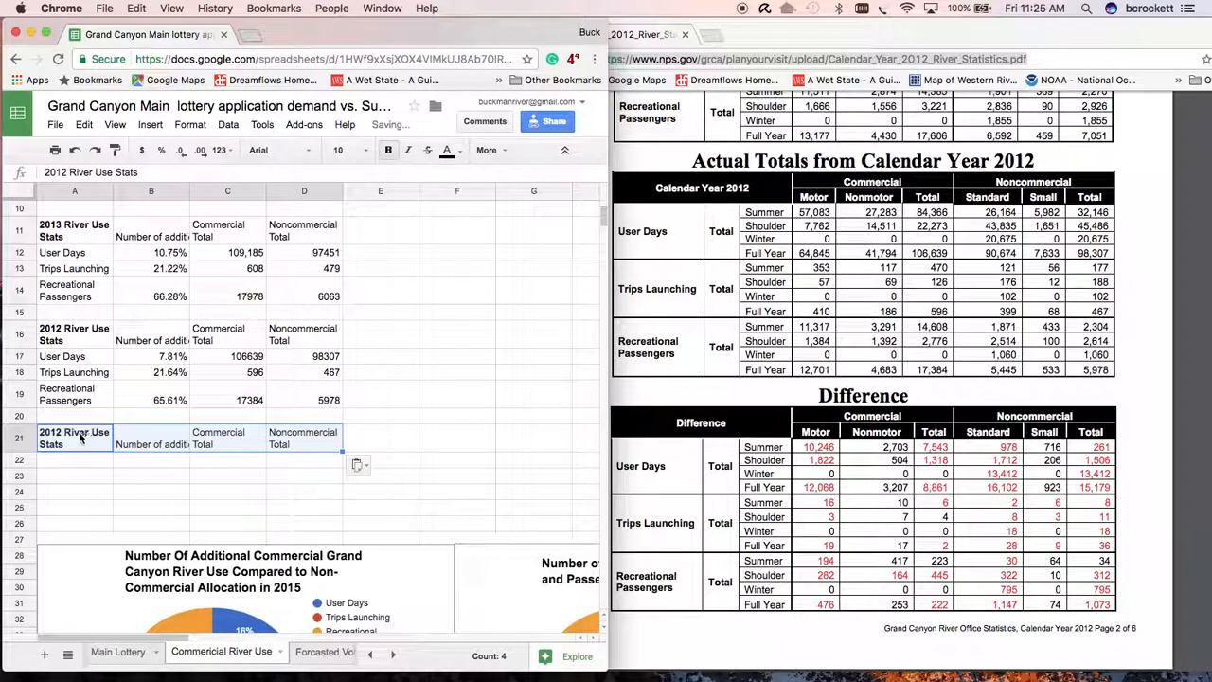
- Change the heading in A21 to 2011 River Use Stats
{"action": "left_click", "coordinate": [66, 173]}
{"action": "key", "text": "BackSpace"}
{"action": "type", "text": "1"}
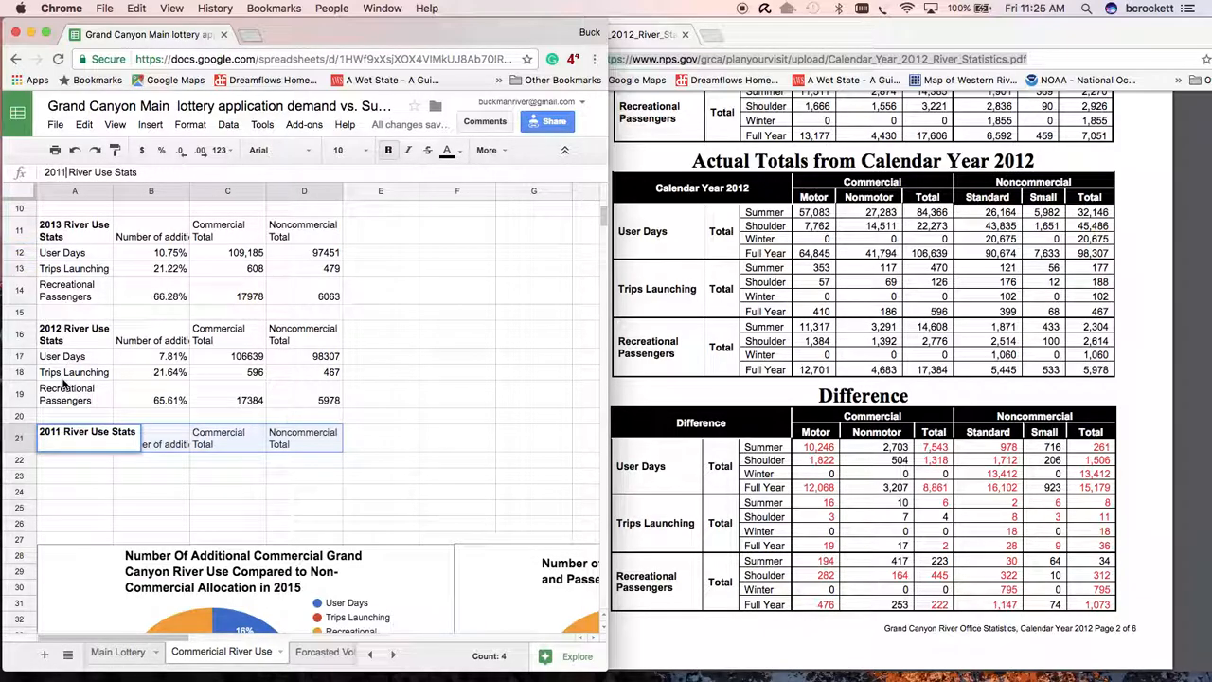
{"action": "key", "text": "Return"}
- Copy the User Days, Trips Launching and Recreational Passengers labels from A17:A19 to A22:A24 under the 2011 heading
{"action": "left_click_drag", "start_coordinate": [75, 356], "coordinate": [76, 406]}
{"action": "key", "text": "super+c"}
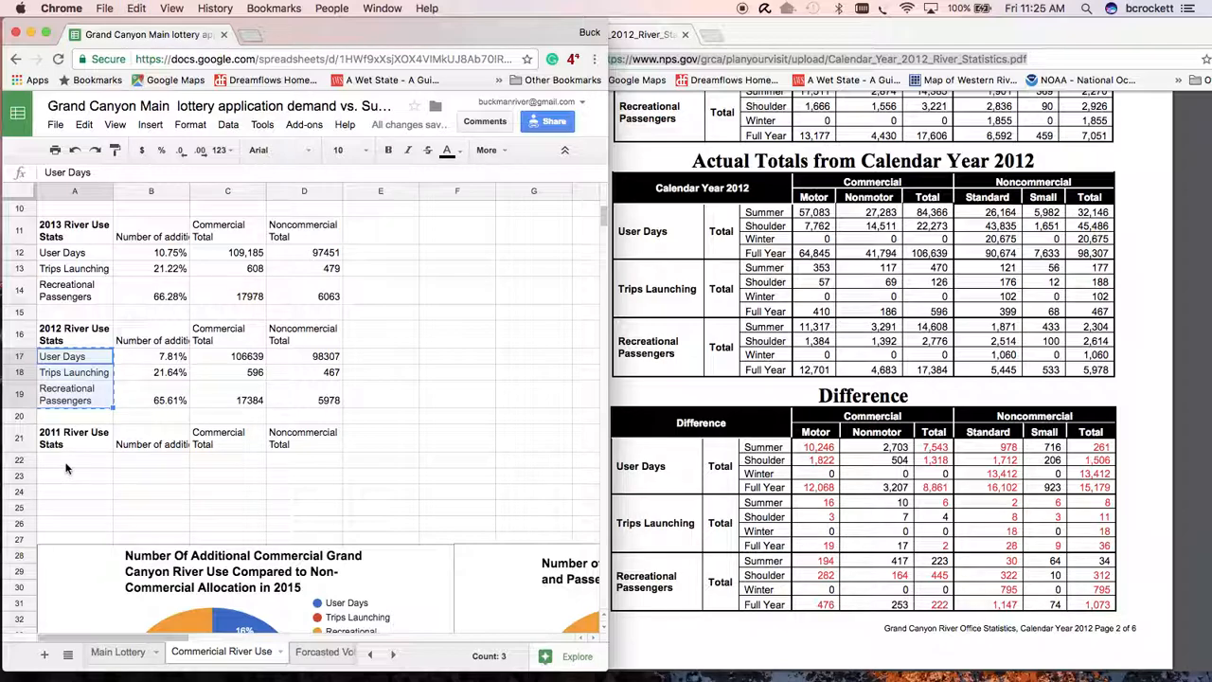
{"action": "left_click", "coordinate": [66, 468]}
{"action": "key", "text": "super+v"}
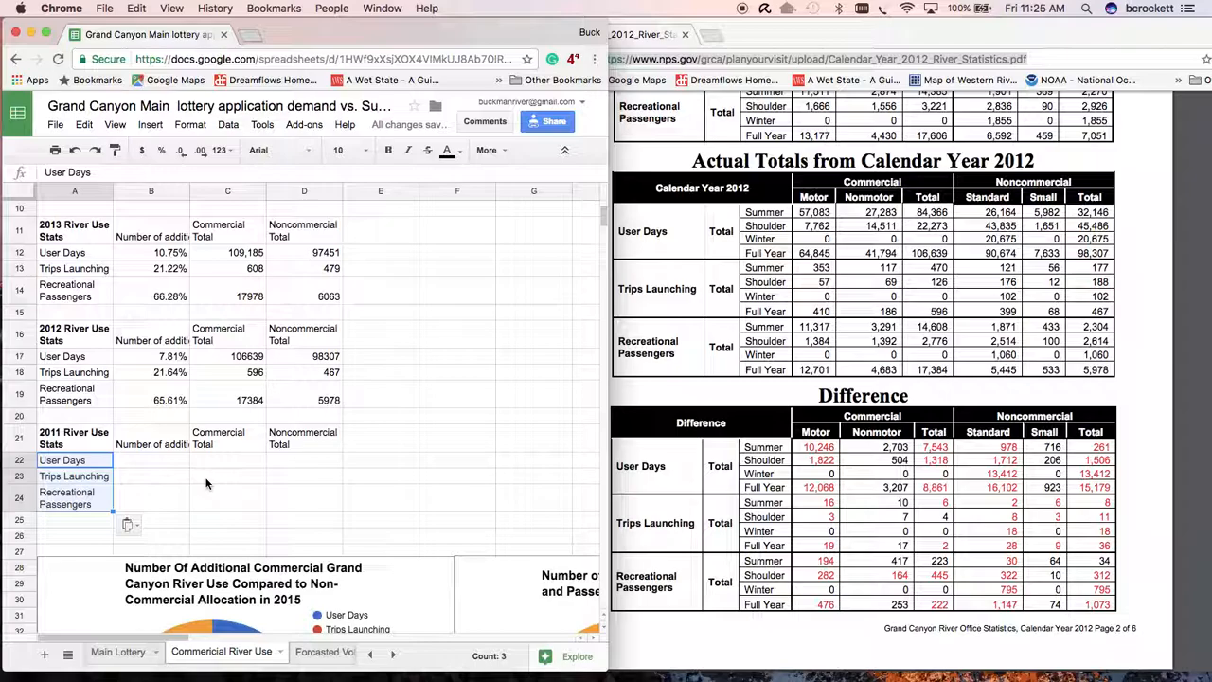
{"action": "left_click", "coordinate": [207, 481]}
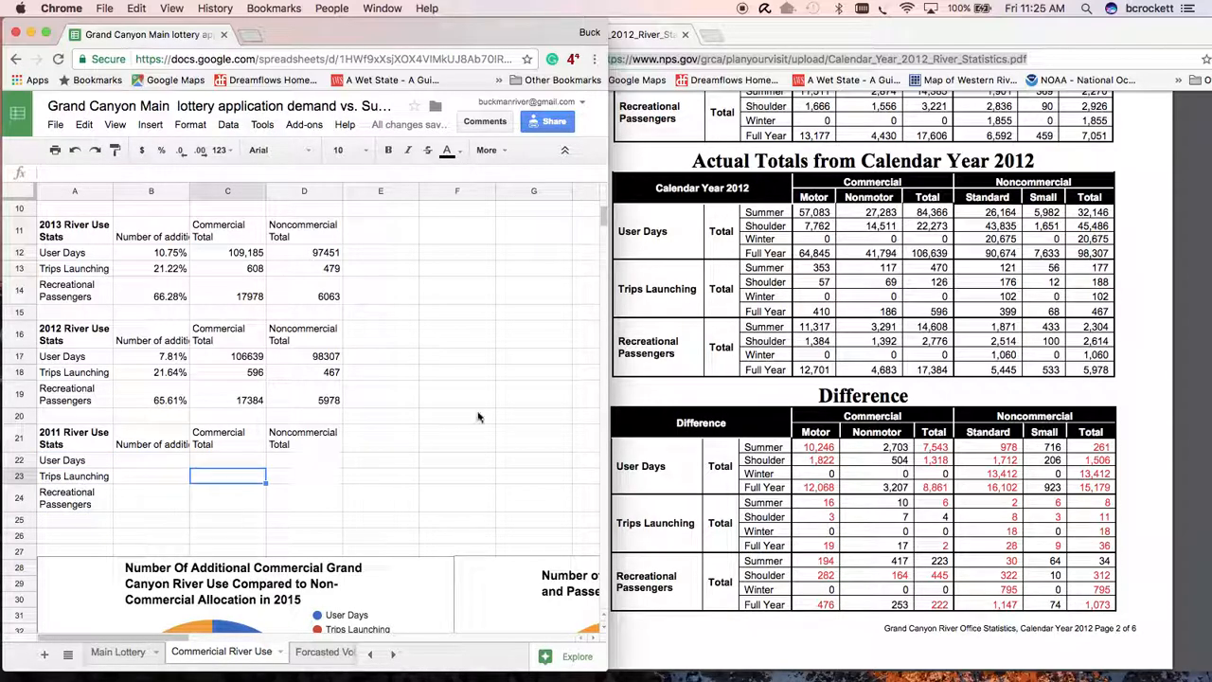
- Return from the 2012 river statistics PDF to the National Park Service page listing lottery and river use statistics
{"action": "scroll", "coordinate": [767, 165], "scroll_direction": "up", "scroll_amount": 8}
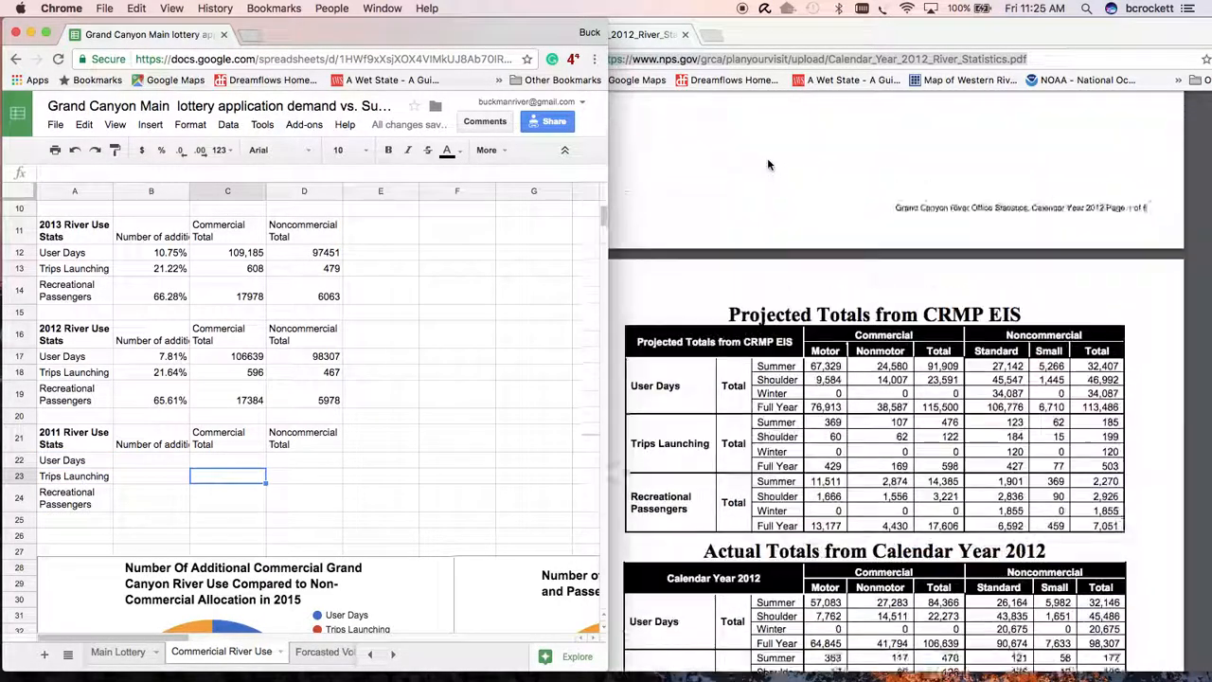
{"action": "scroll", "coordinate": [786, 182], "scroll_direction": "down", "scroll_amount": 6}
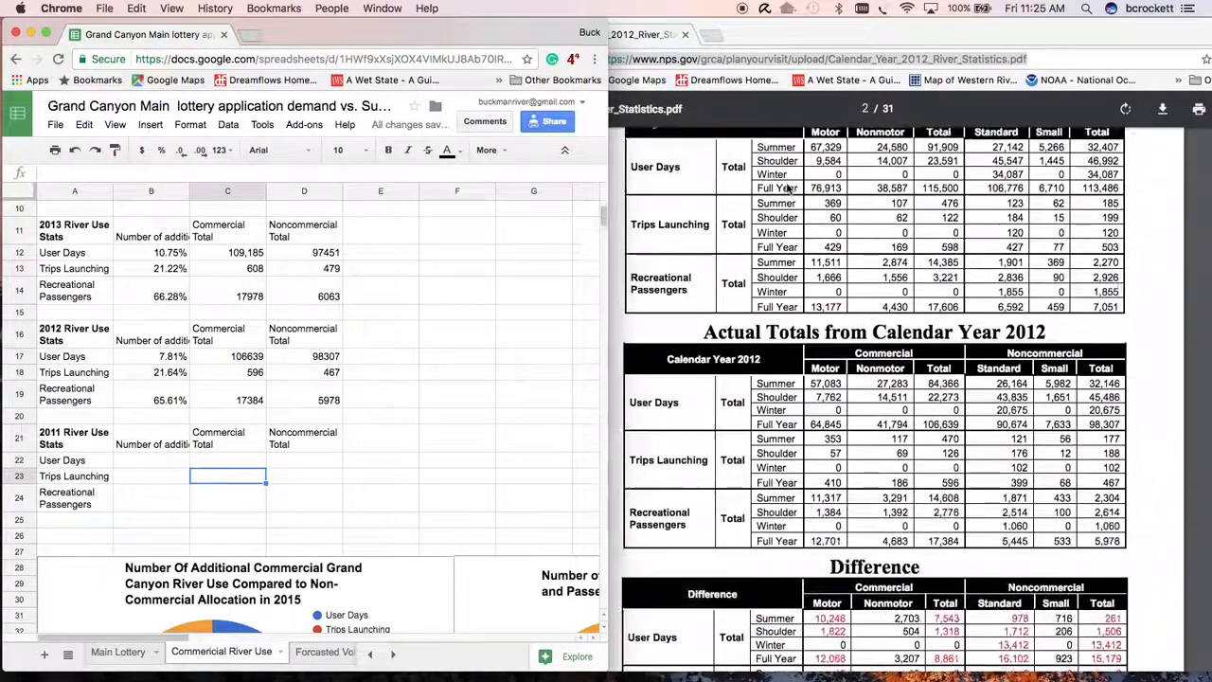
{"action": "scroll", "coordinate": [786, 182], "scroll_direction": "down", "scroll_amount": 3}
{"action": "left_click", "coordinate": [781, 57]}
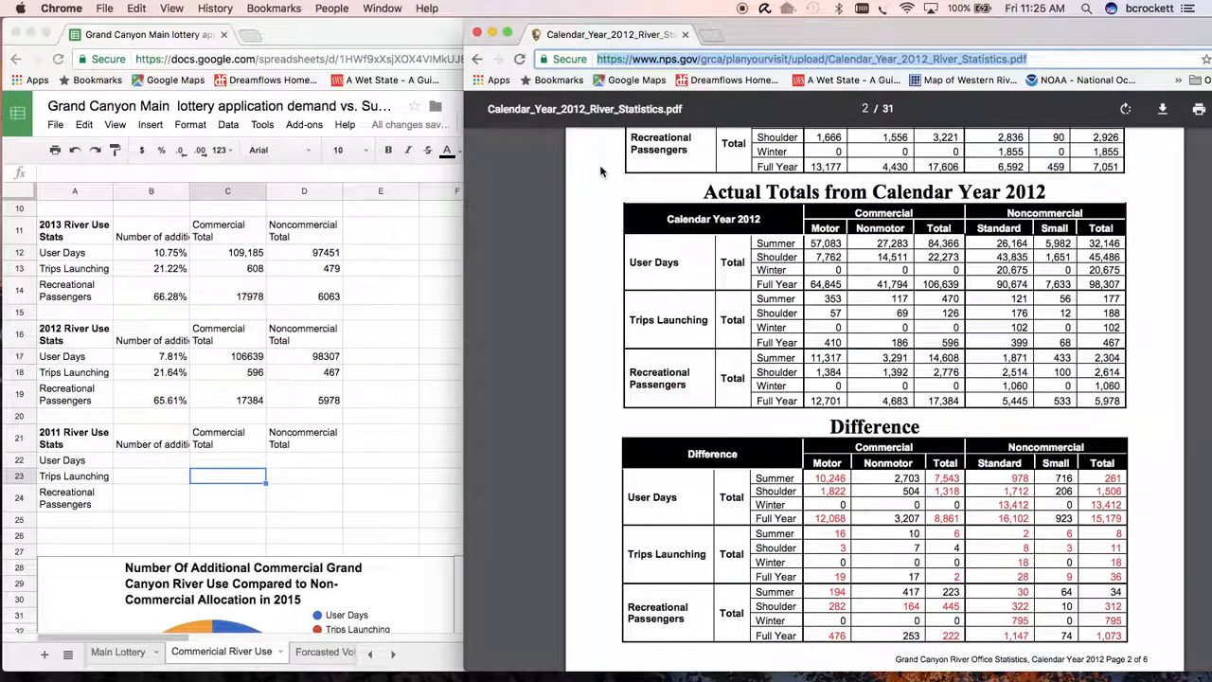
{"action": "left_click", "coordinate": [479, 58]}
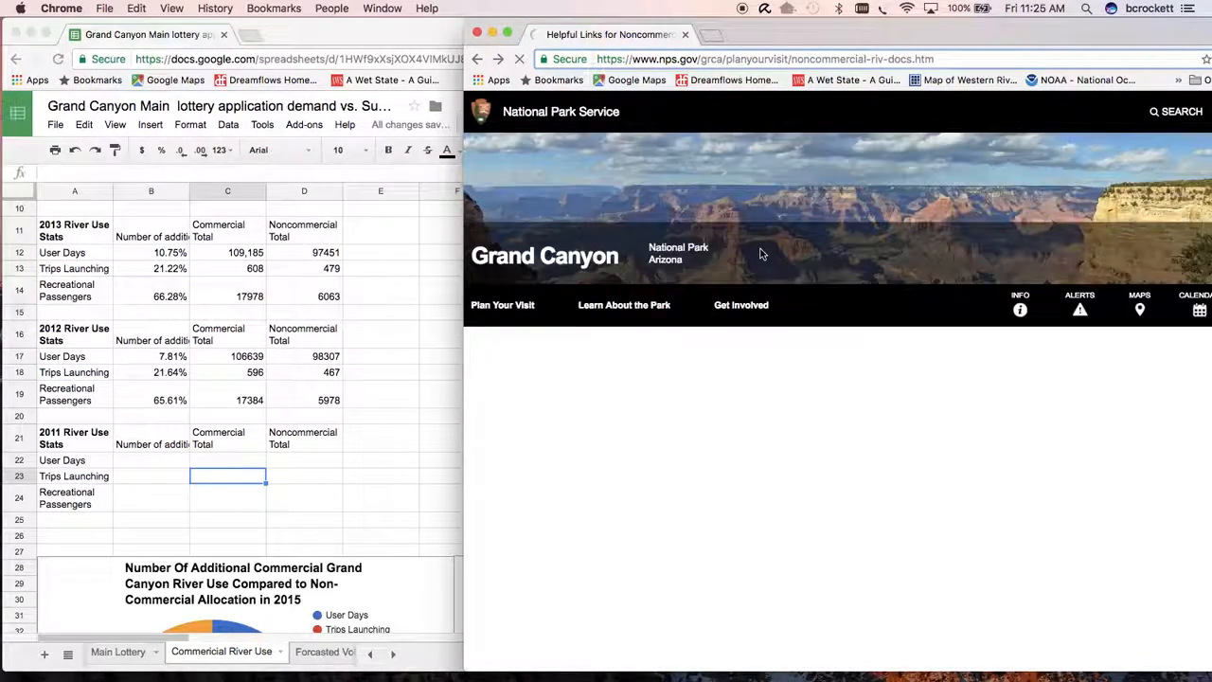
{"action": "scroll", "coordinate": [620, 540], "scroll_direction": "down", "scroll_amount": 10}
{"action": "scroll", "coordinate": [620, 540], "scroll_direction": "down", "scroll_amount": 5}
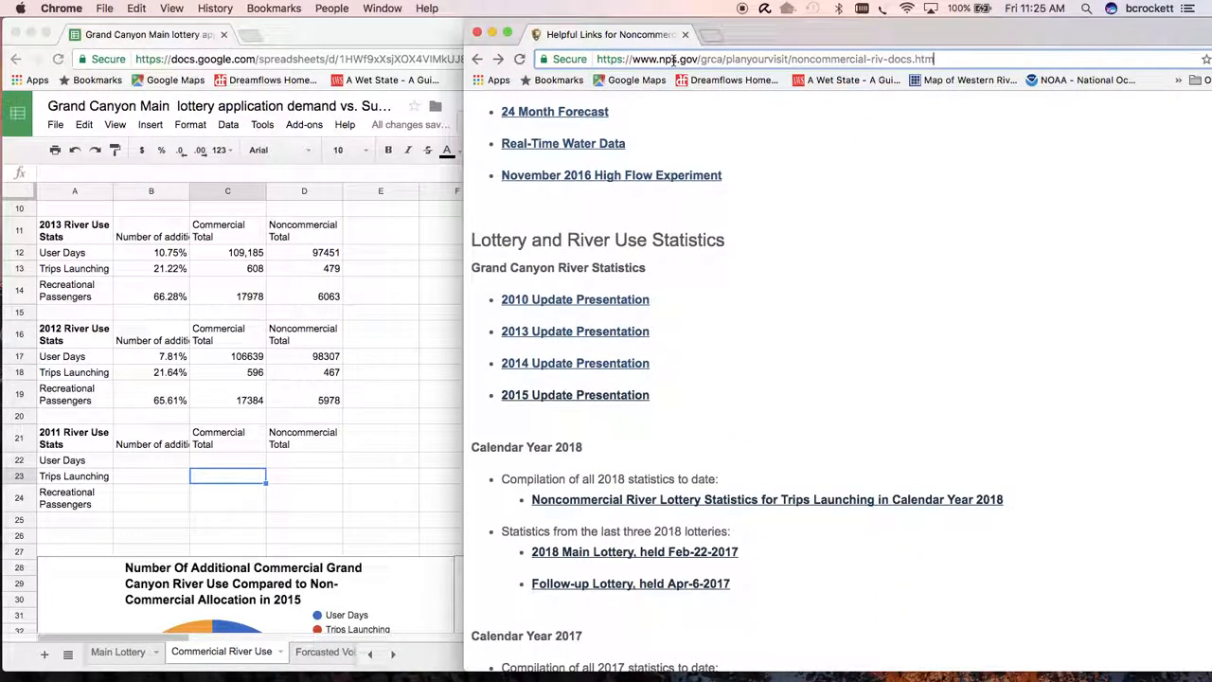
- Search for grand canyon river permit statistics in a new tab and open the Helpful Links for Noncommercial River Trips result
{"action": "left_click", "coordinate": [716, 38]}
{"action": "type", "text": "grand"}
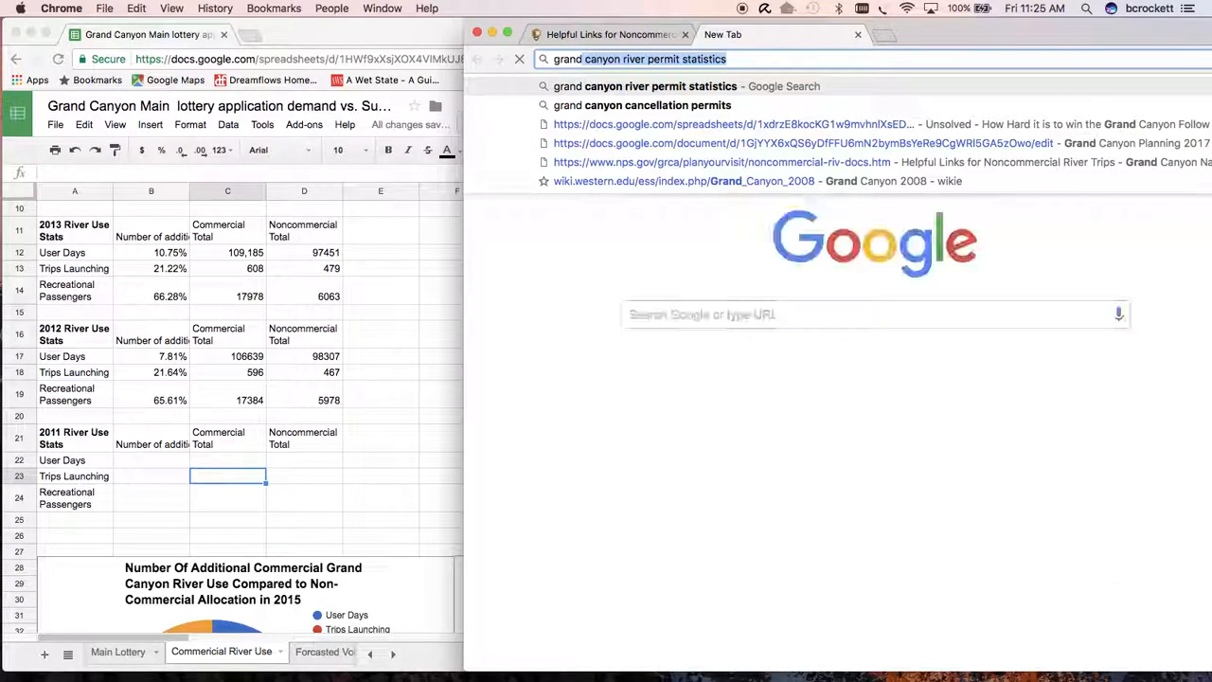
{"action": "key", "text": "Return"}
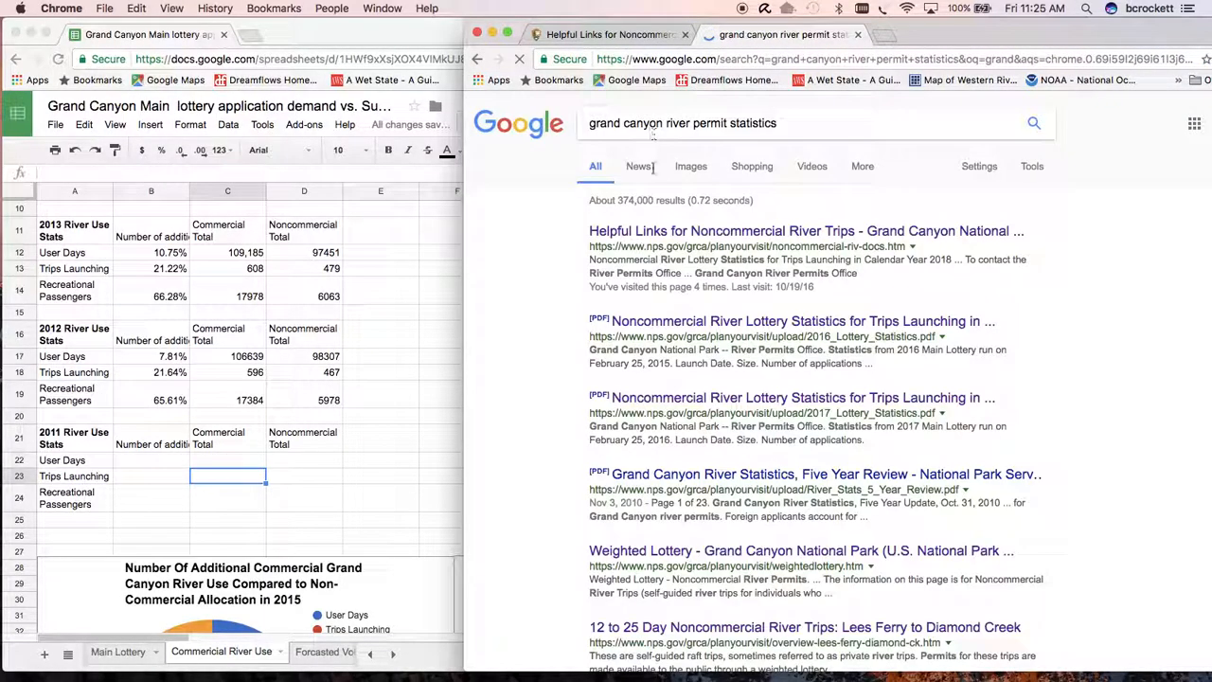
{"action": "left_click", "coordinate": [675, 234]}
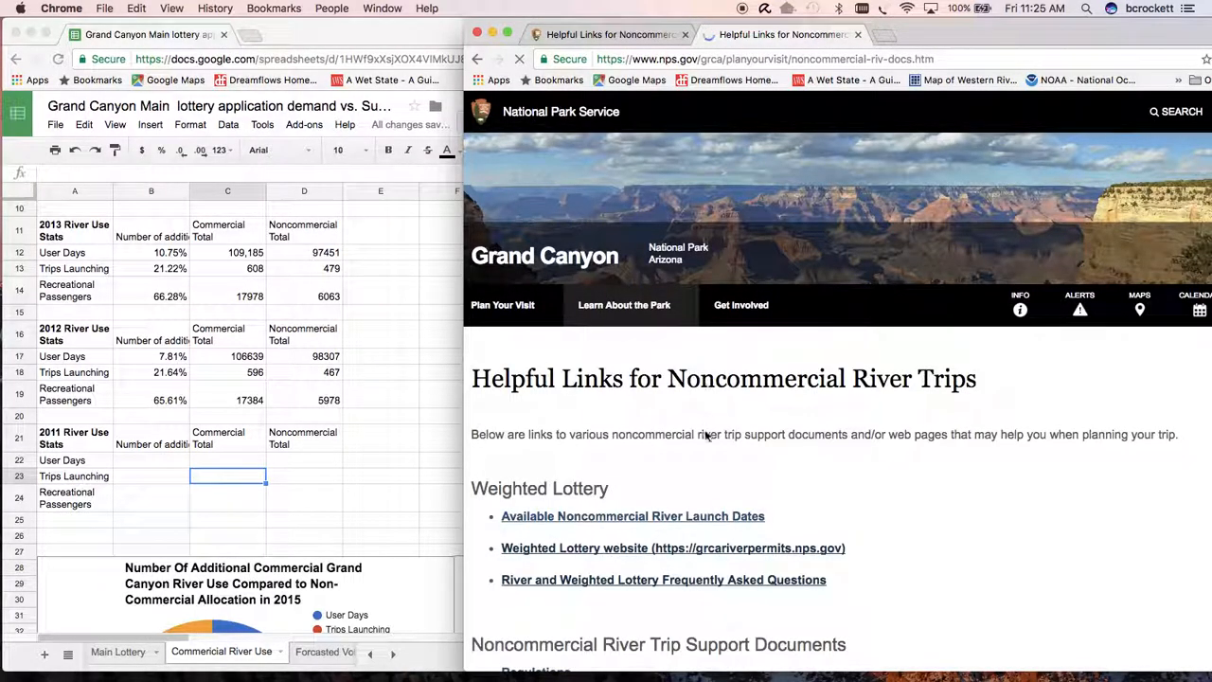
- Open the Calendar Year 2011 document from the River Statistics list
{"action": "scroll", "coordinate": [708, 435], "scroll_direction": "down", "scroll_amount": 6}
{"action": "scroll", "coordinate": [708, 436], "scroll_direction": "up", "scroll_amount": 7}
{"action": "scroll", "coordinate": [708, 438], "scroll_direction": "down", "scroll_amount": 10}
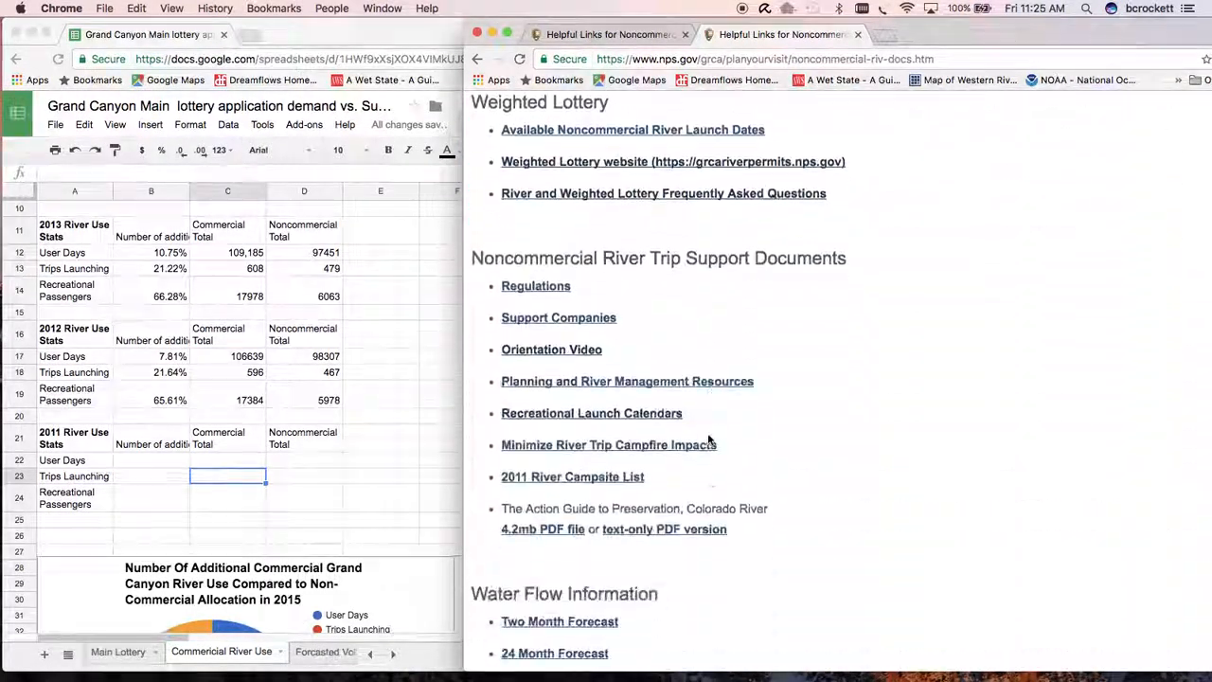
{"action": "scroll", "coordinate": [709, 439], "scroll_direction": "down", "scroll_amount": 10}
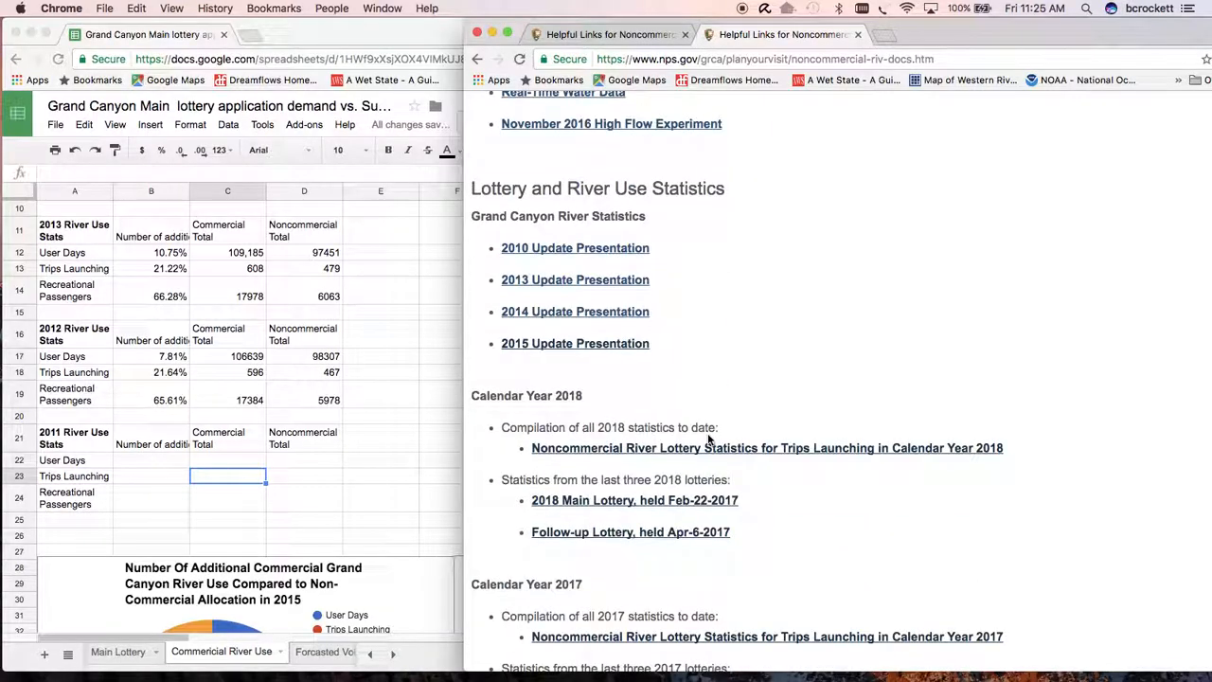
{"action": "scroll", "coordinate": [708, 435], "scroll_direction": "down", "scroll_amount": 3}
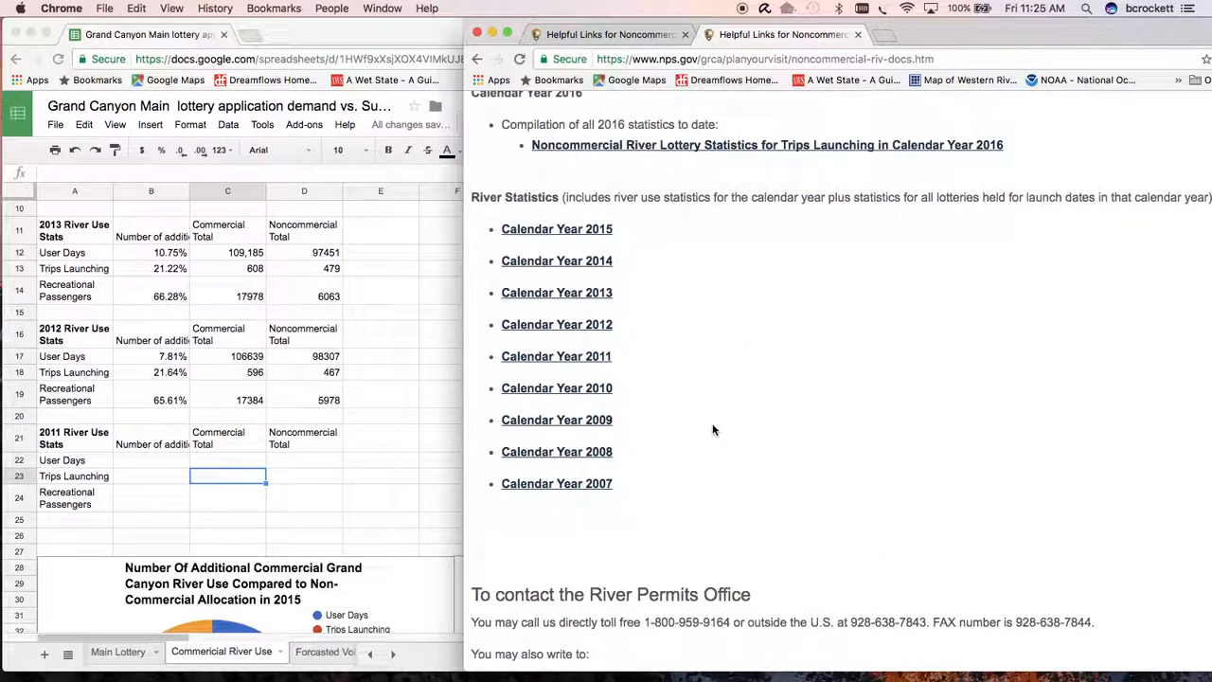
{"action": "left_click", "coordinate": [594, 364]}
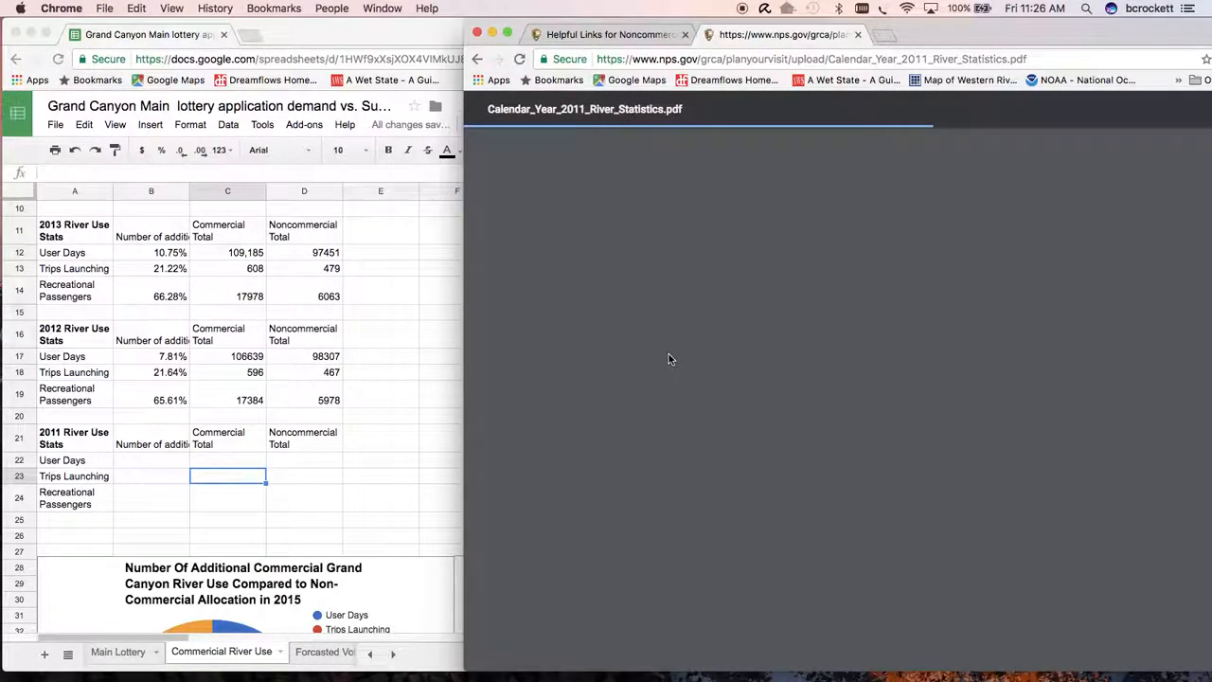
- Examine the full-year commercial and noncommercial user day totals in the PDF's Actual Totals from Calendar Year 2011 table
{"action": "scroll", "coordinate": [669, 359], "scroll_direction": "down", "scroll_amount": 10}
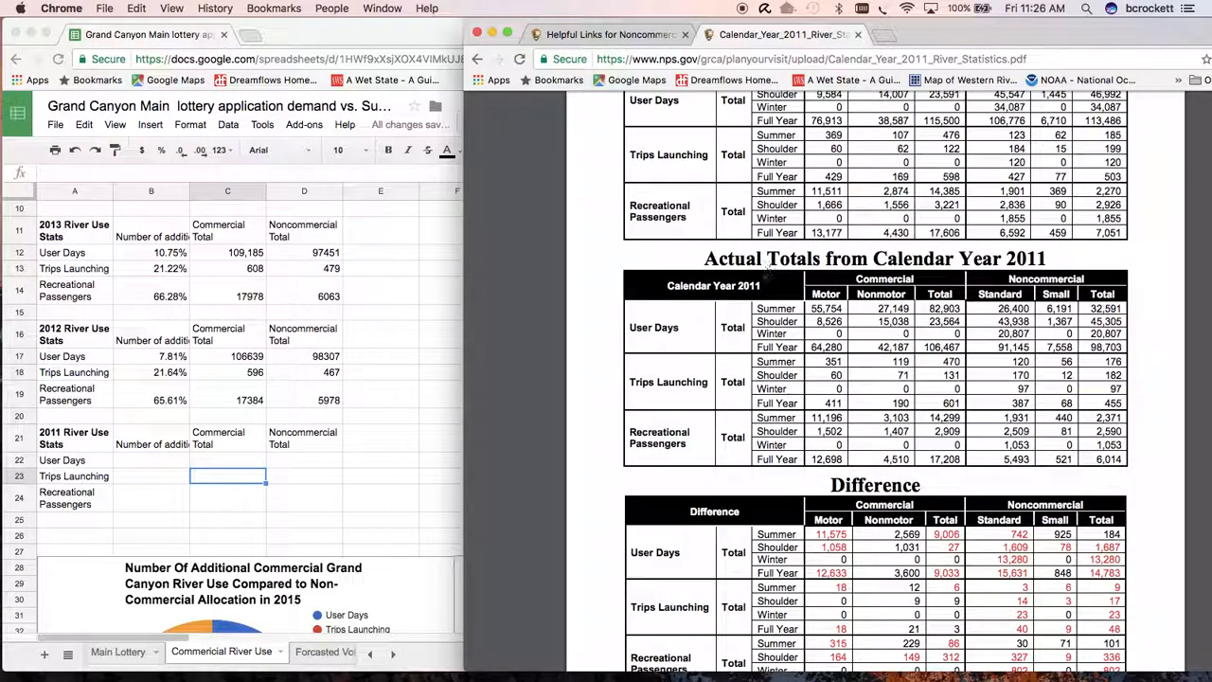
{"action": "scroll", "coordinate": [845, 248], "scroll_direction": "up", "scroll_amount": 3}
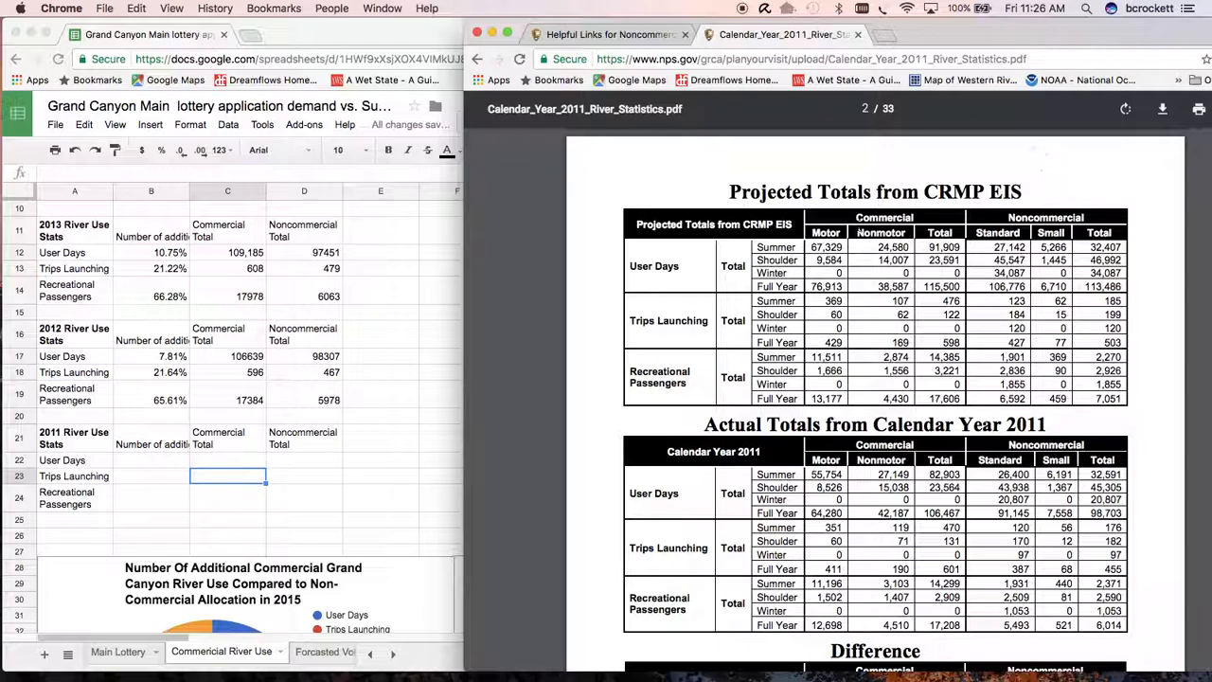
{"action": "scroll", "coordinate": [896, 285], "scroll_direction": "down", "scroll_amount": 3}
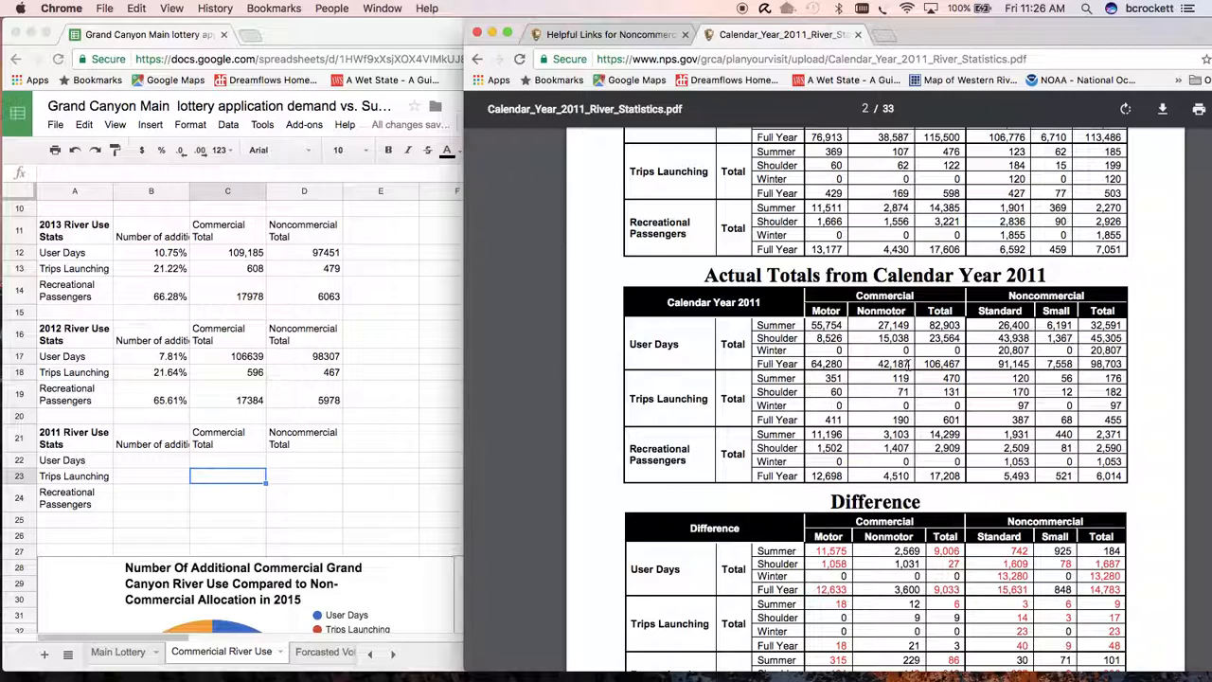
{"action": "left_click", "coordinate": [923, 370]}
{"action": "left_click_drag", "start_coordinate": [923, 370], "coordinate": [962, 368]}
{"action": "left_click_drag", "start_coordinate": [1092, 364], "coordinate": [1154, 367]}
{"action": "scroll", "coordinate": [1032, 461], "scroll_direction": "down", "scroll_amount": 1}
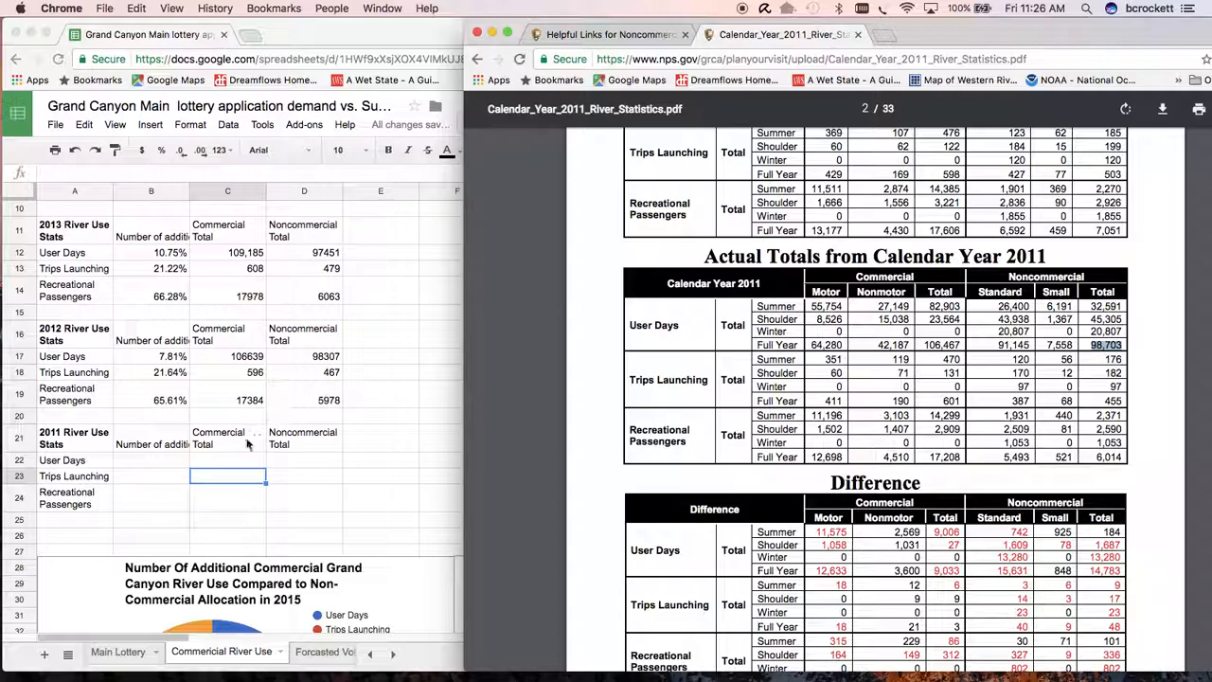
- Enter 106467 in C22 as the 2011 commercial total for User Days, taken from the PDF
{"action": "left_click", "coordinate": [239, 461]}
{"action": "left_click", "coordinate": [240, 461]}
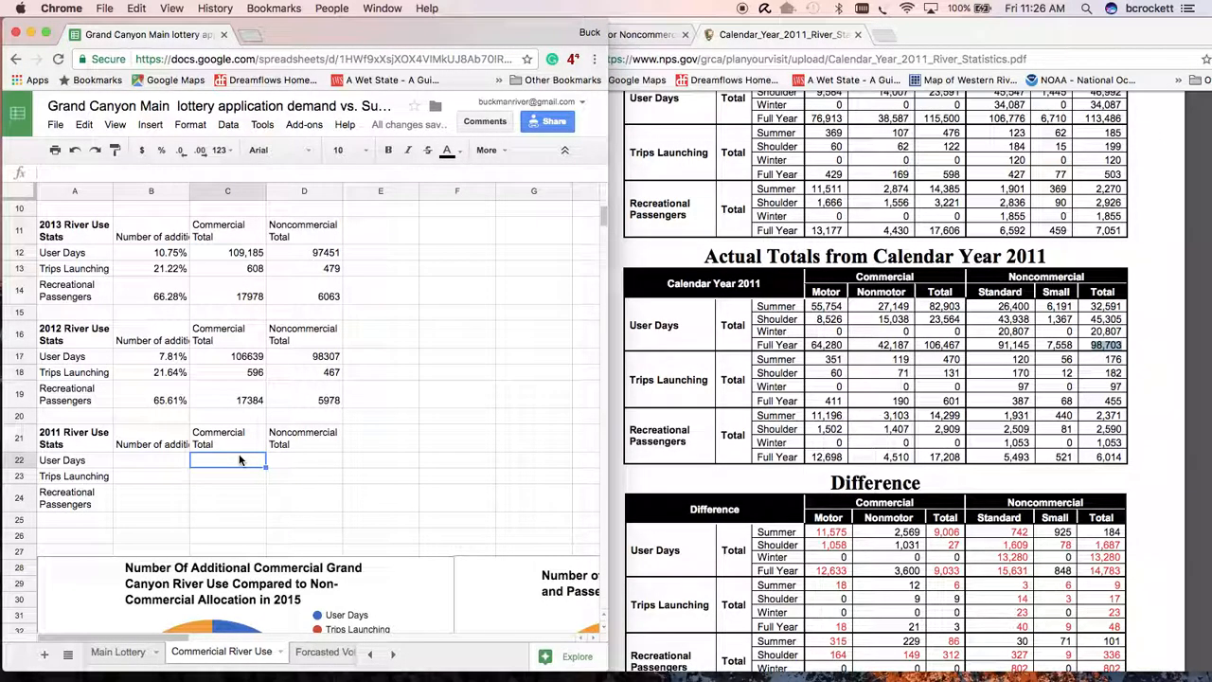
{"action": "scroll", "coordinate": [253, 507], "scroll_direction": "down", "scroll_amount": 1}
{"action": "scroll", "coordinate": [253, 501], "scroll_direction": "down", "scroll_amount": 3}
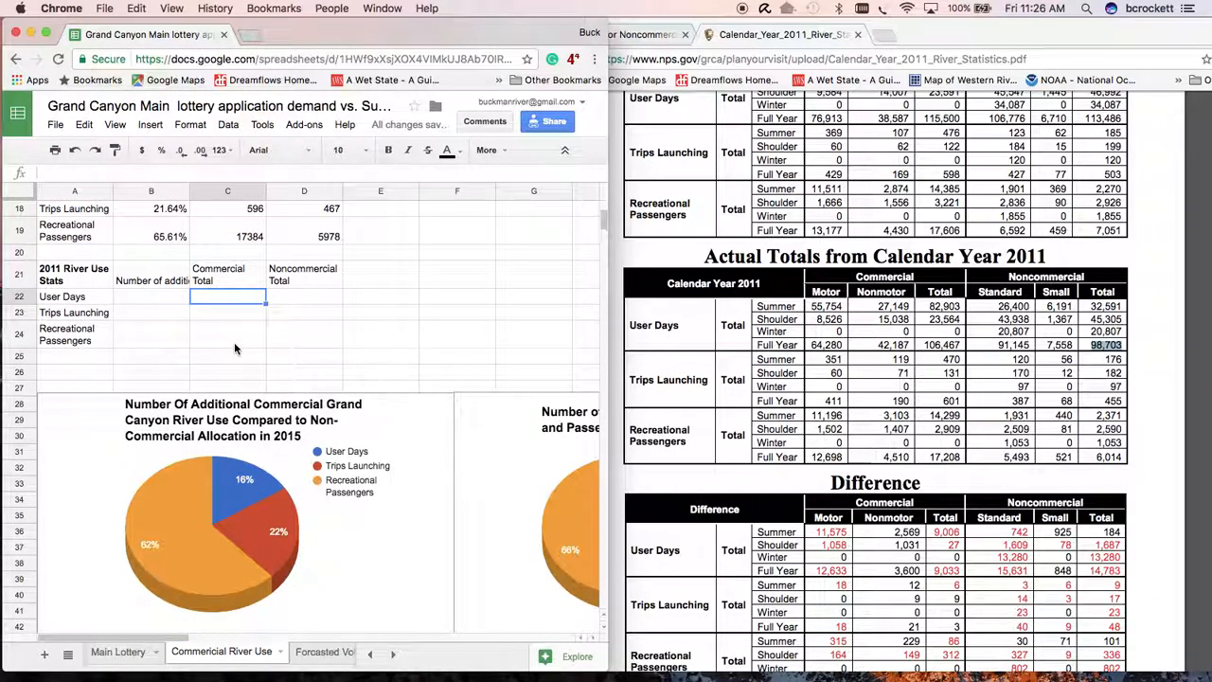
{"action": "scroll", "coordinate": [234, 348], "scroll_direction": "up", "scroll_amount": 1}
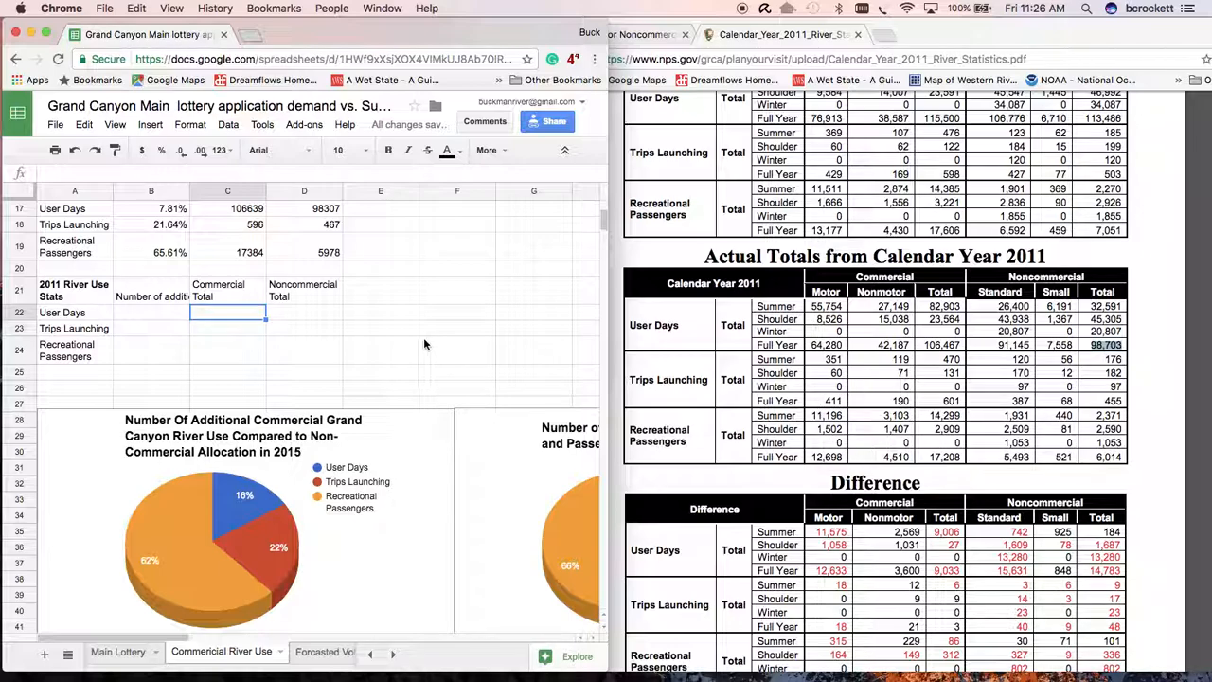
{"action": "left_click", "coordinate": [216, 311]}
{"action": "left_click", "coordinate": [927, 344]}
{"action": "double_click", "coordinate": [941, 343]}
{"action": "left_click", "coordinate": [227, 316]}
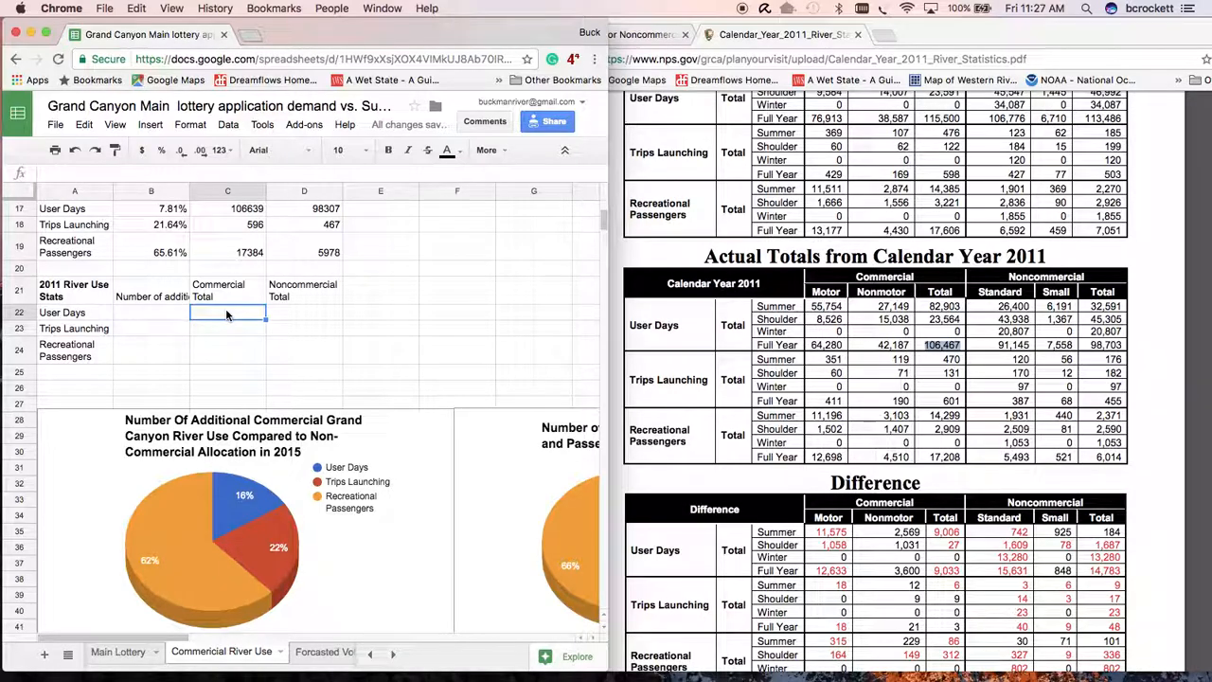
{"action": "type", "text": "106467"}
{"action": "key", "text": "Return"}
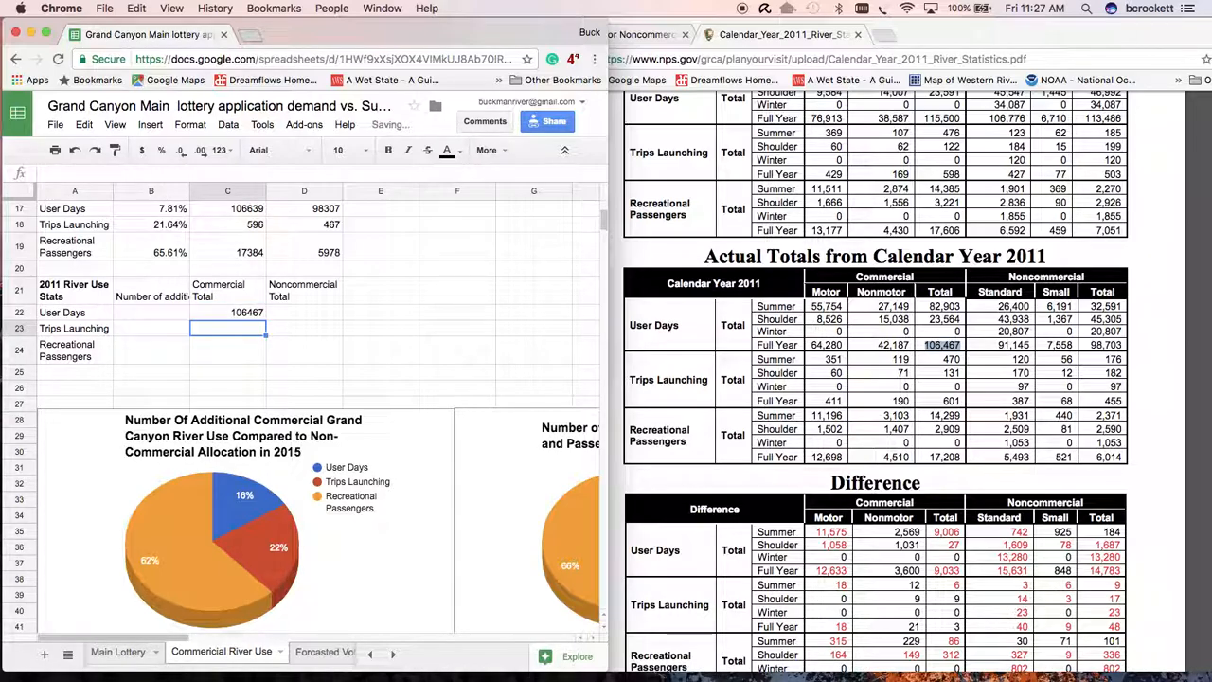
- Fill in the remaining 2011 commercial totals: 601 for Trips Launching in C23 and 17208 for Recreational Passengers in C24
{"action": "type", "text": "601"}
{"action": "key", "text": "Return"}
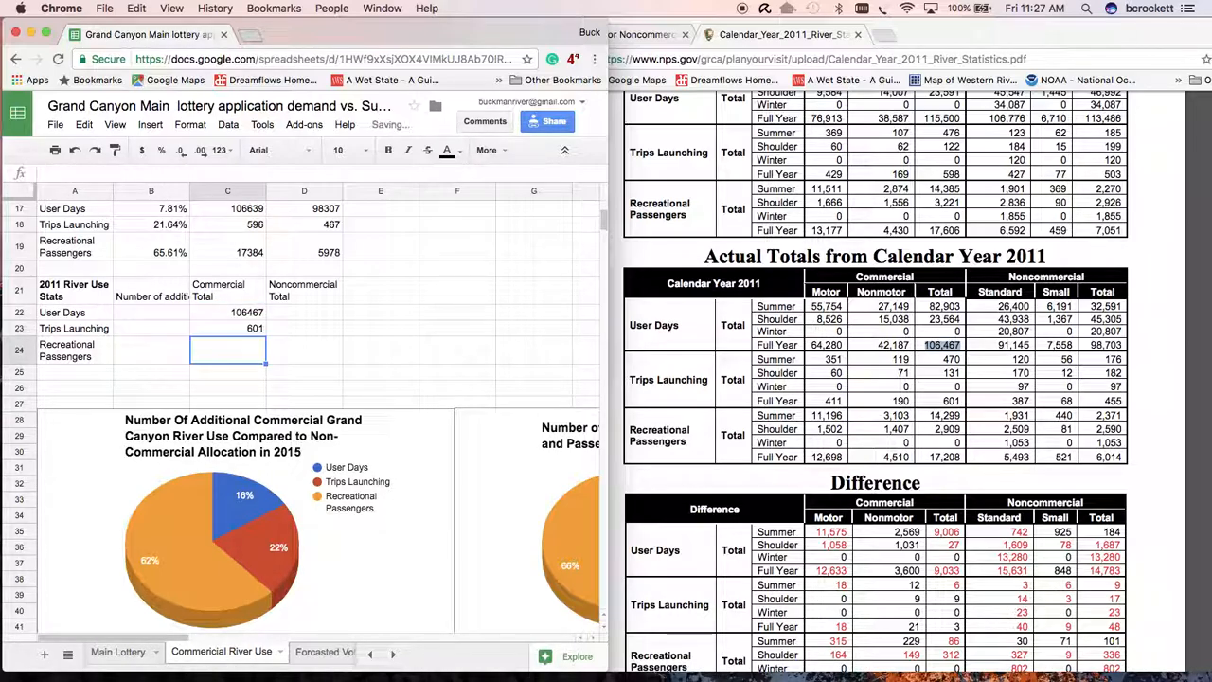
{"action": "type", "text": "172"}
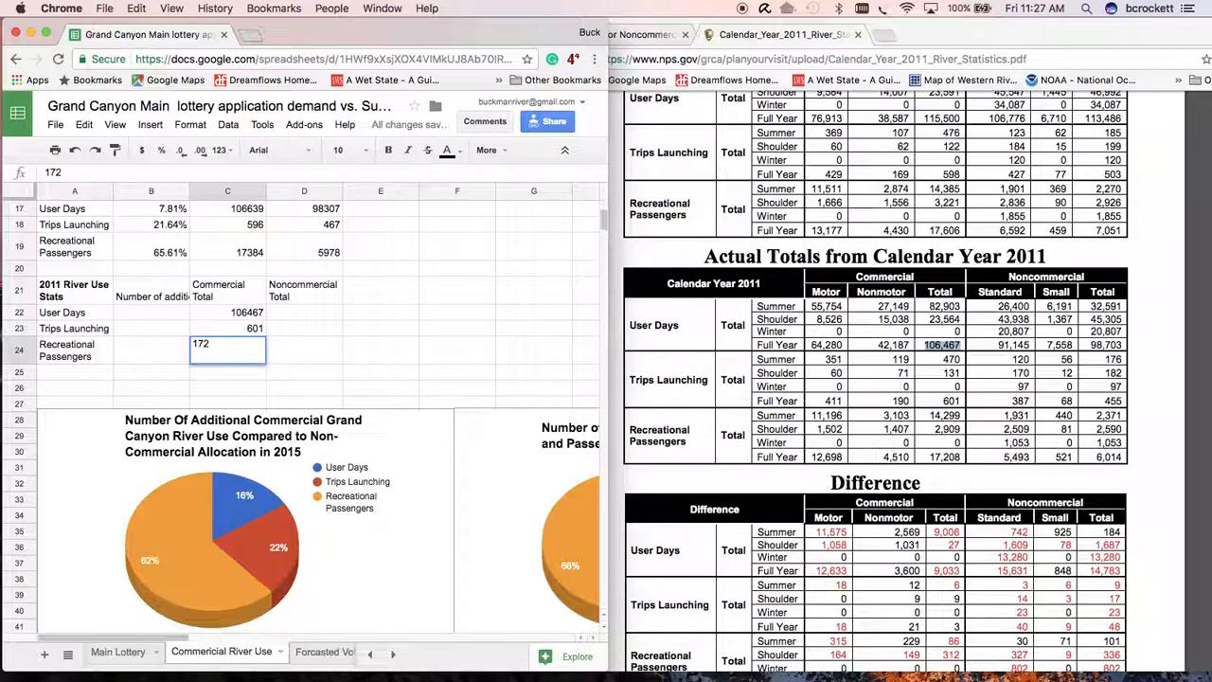
{"action": "type", "text": "08"}
{"action": "key", "text": "Tab"}
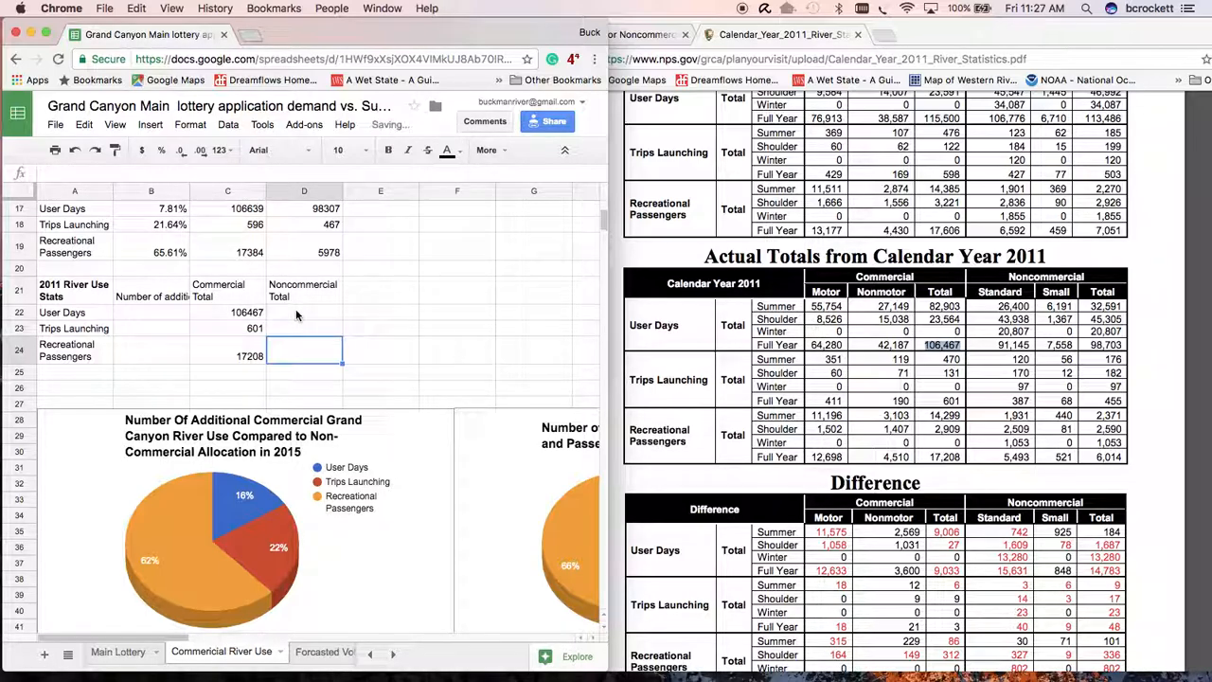
- Fill in the 2011 noncommercial totals from the PDF: 98703 in D22, 455 in D23 and 6014 in D24
{"action": "left_click", "coordinate": [295, 310]}
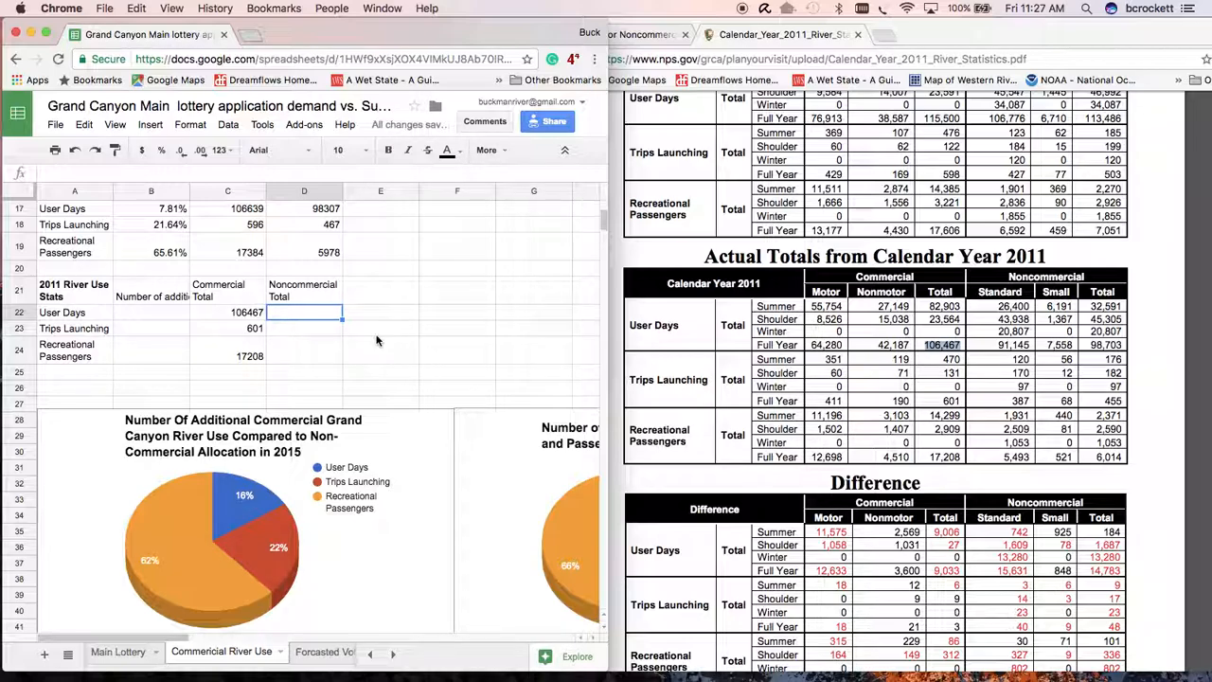
{"action": "type", "text": "98703"}
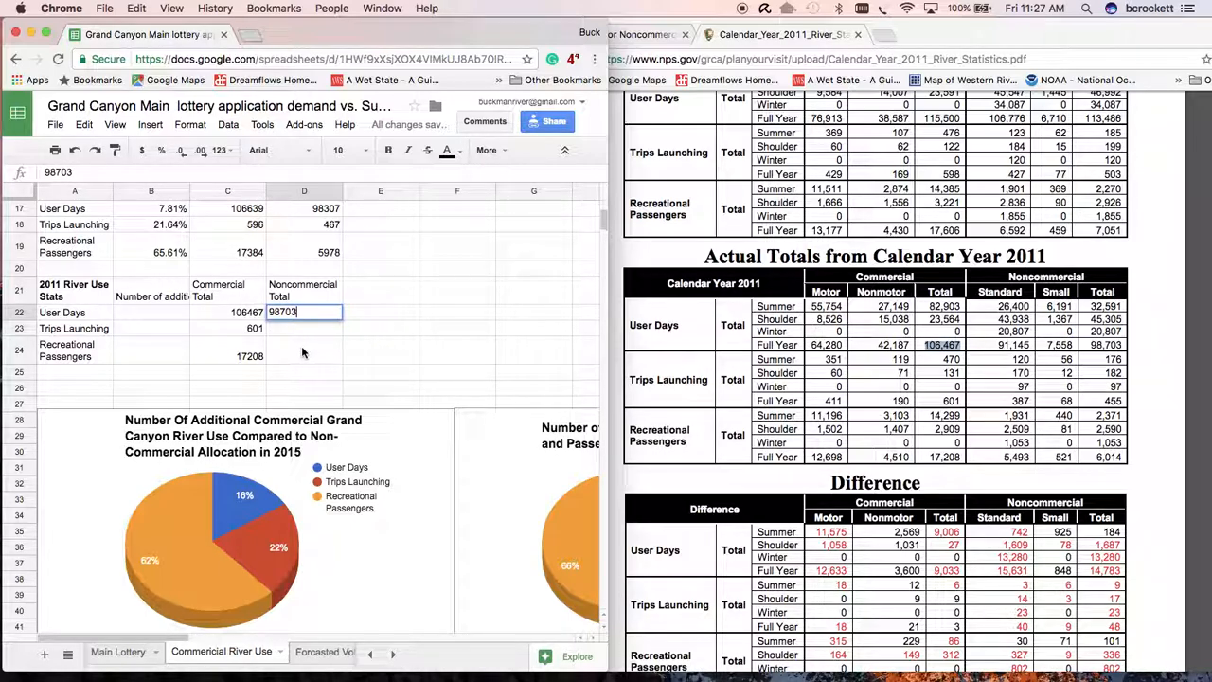
{"action": "key", "text": "Return"}
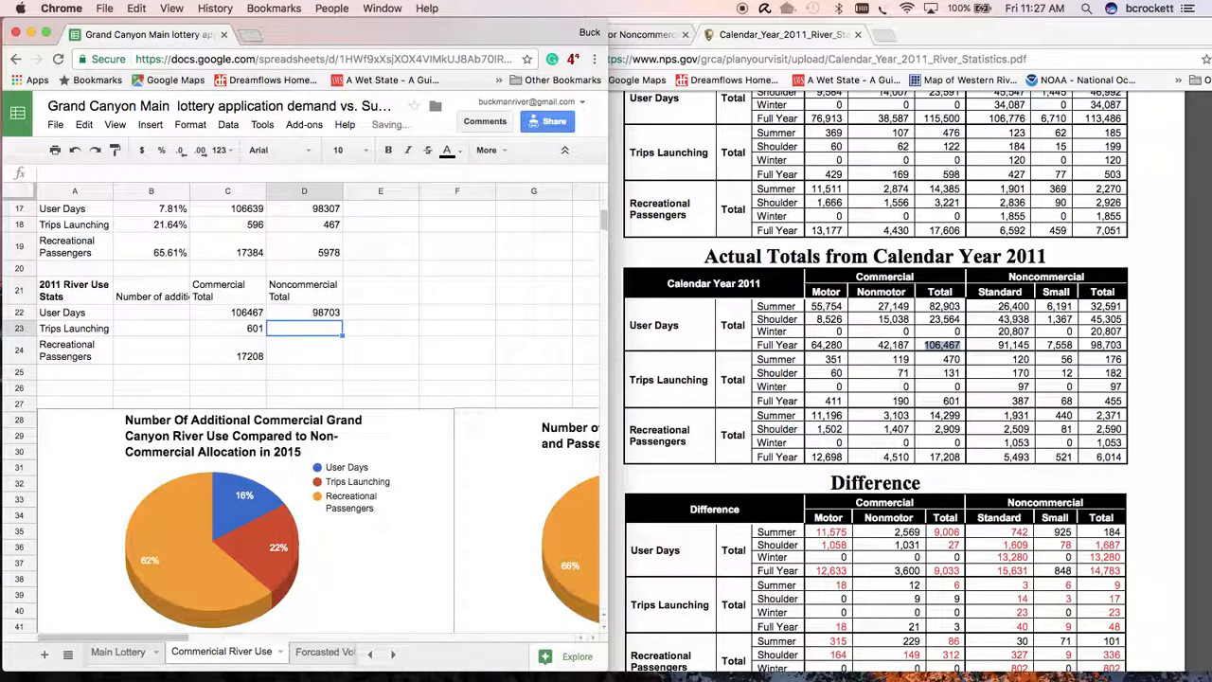
{"action": "type", "text": "455"}
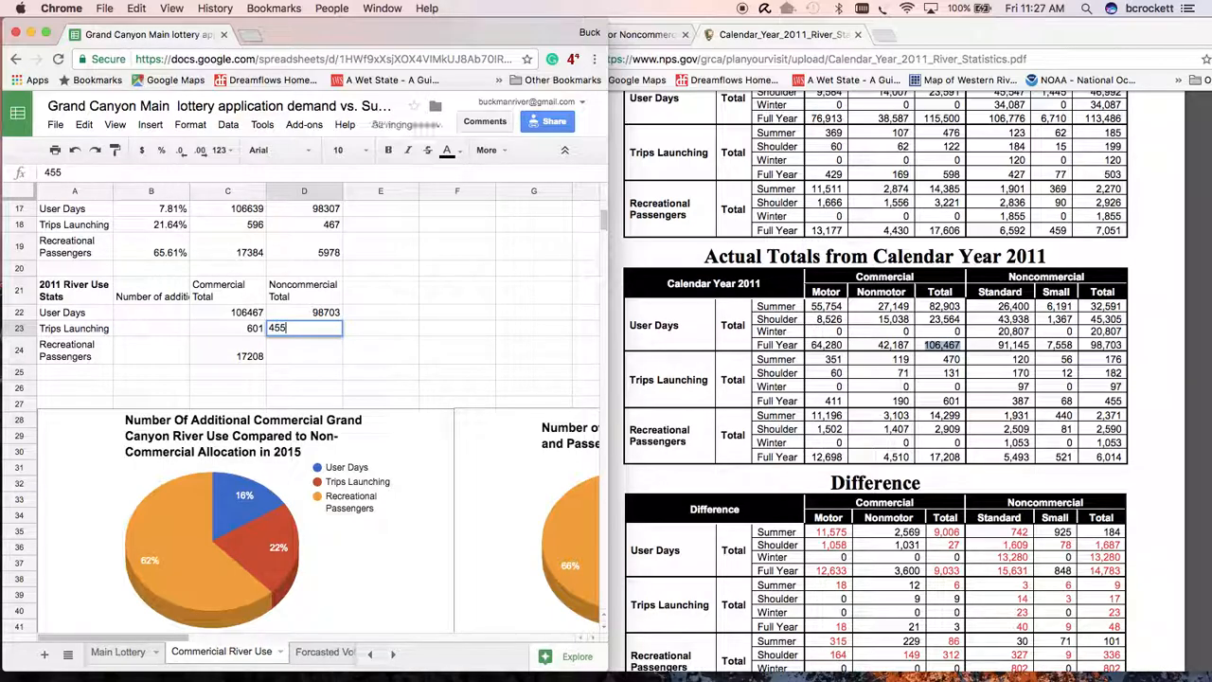
{"action": "key", "text": "Return"}
{"action": "type", "text": "6014"}
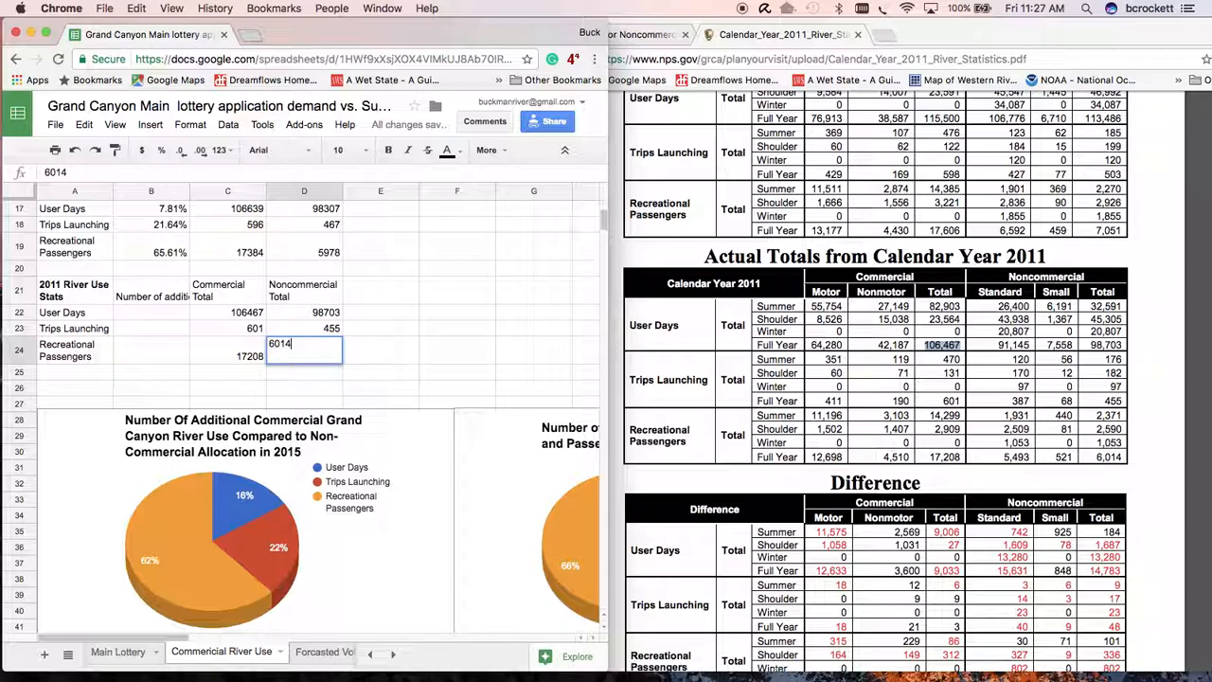
{"action": "key", "text": "Return"}
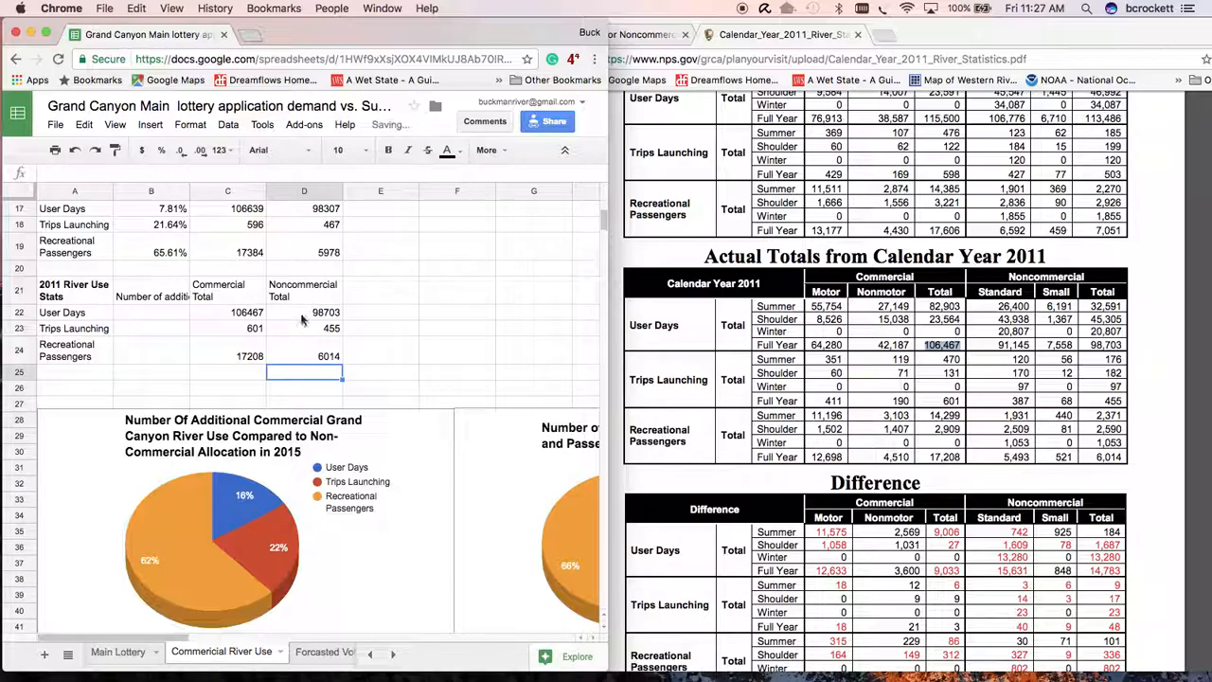
- Copy the 2013 percentage formulas from B12:B14 and paste only the formulas into B22:B24 of the 2011 table
{"action": "scroll", "coordinate": [279, 306], "scroll_direction": "up", "scroll_amount": 2}
{"action": "scroll", "coordinate": [280, 306], "scroll_direction": "up", "scroll_amount": 2}
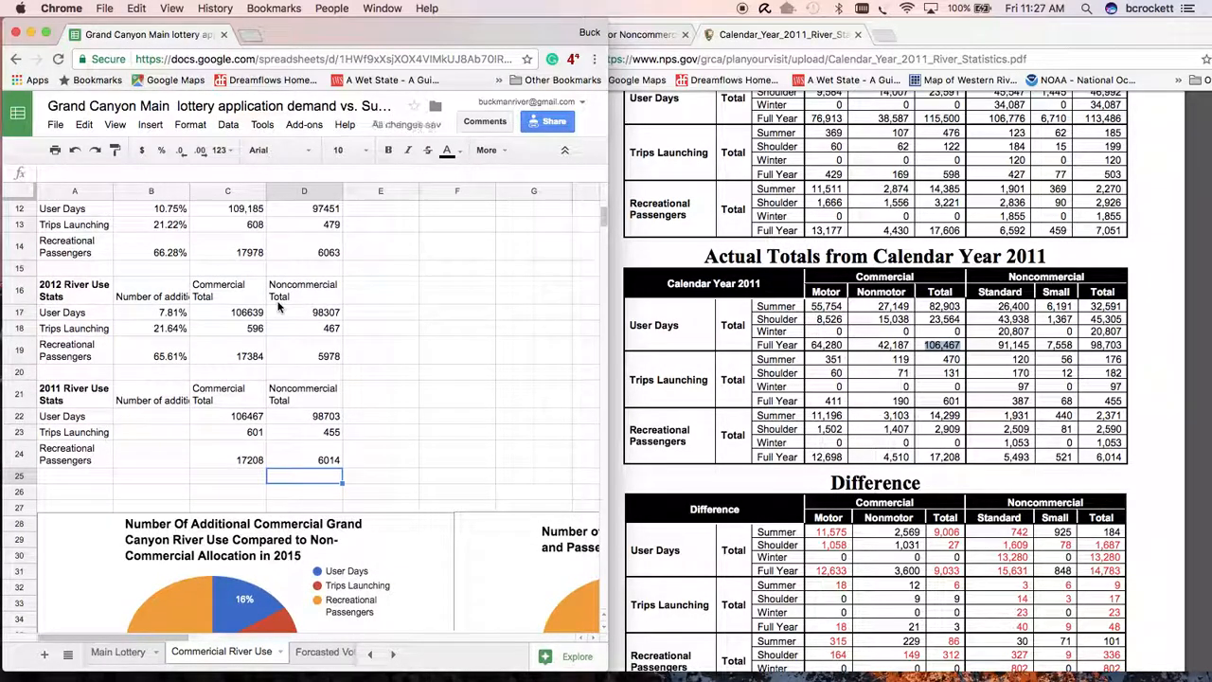
{"action": "left_click", "coordinate": [169, 254]}
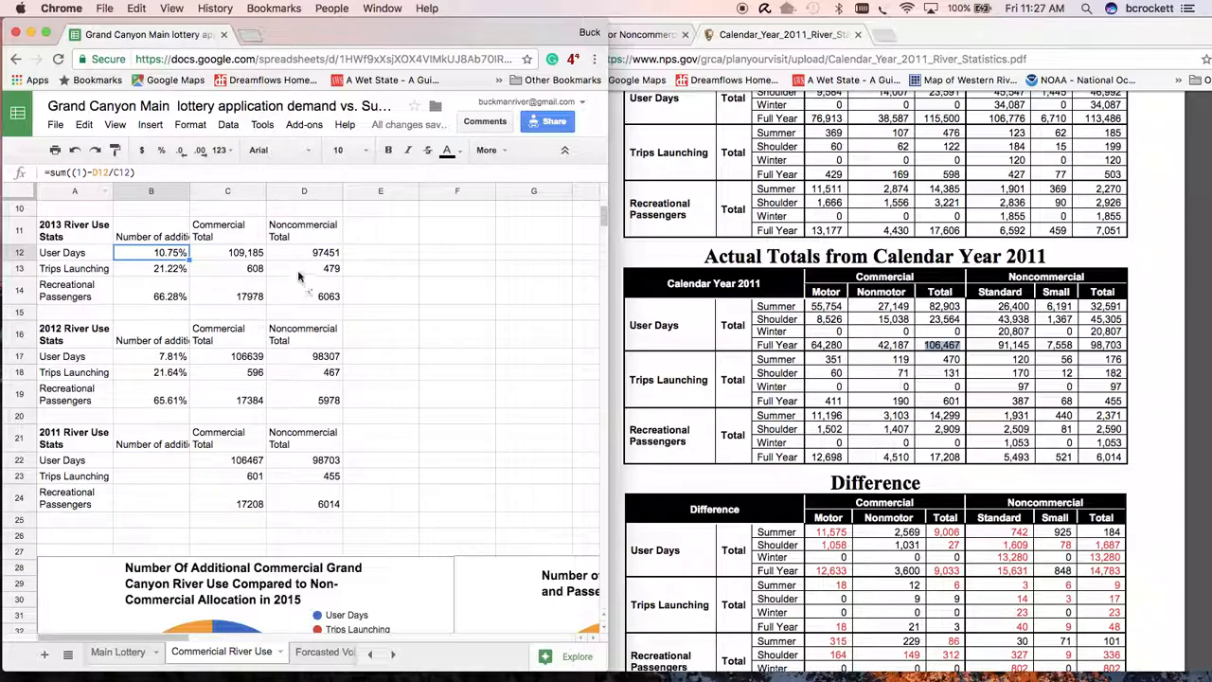
{"action": "double_click", "coordinate": [161, 252]}
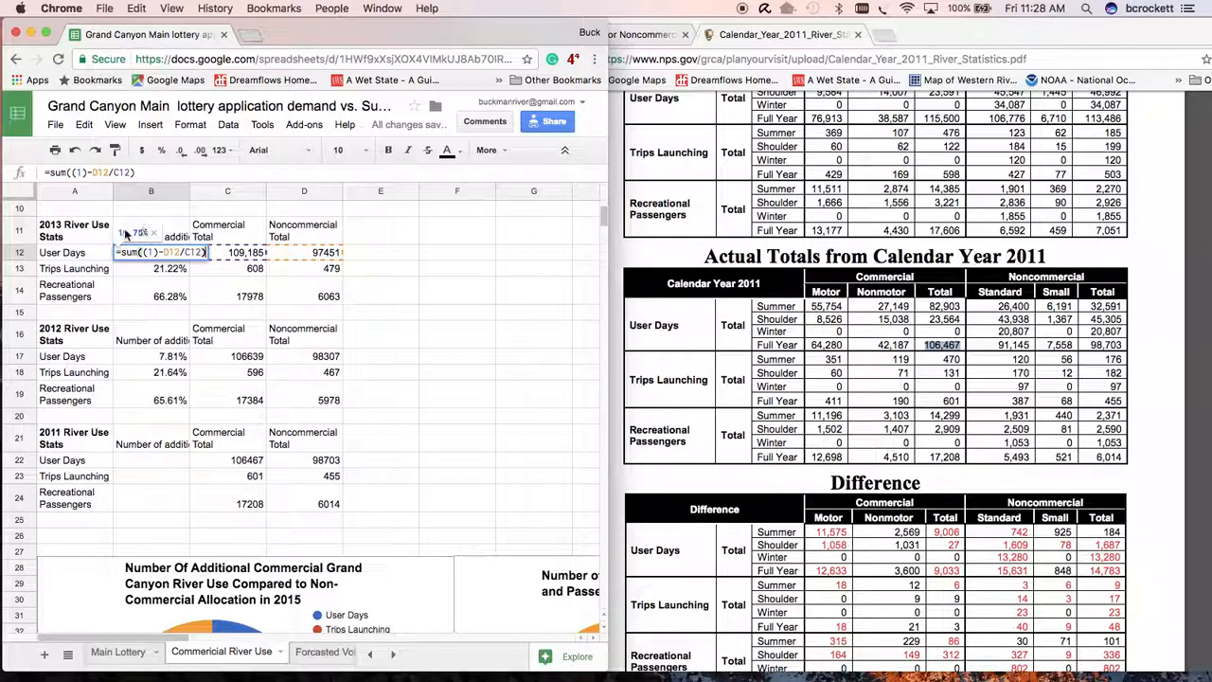
{"action": "left_click", "coordinate": [147, 296]}
{"action": "left_click_drag", "start_coordinate": [162, 245], "coordinate": [158, 284]}
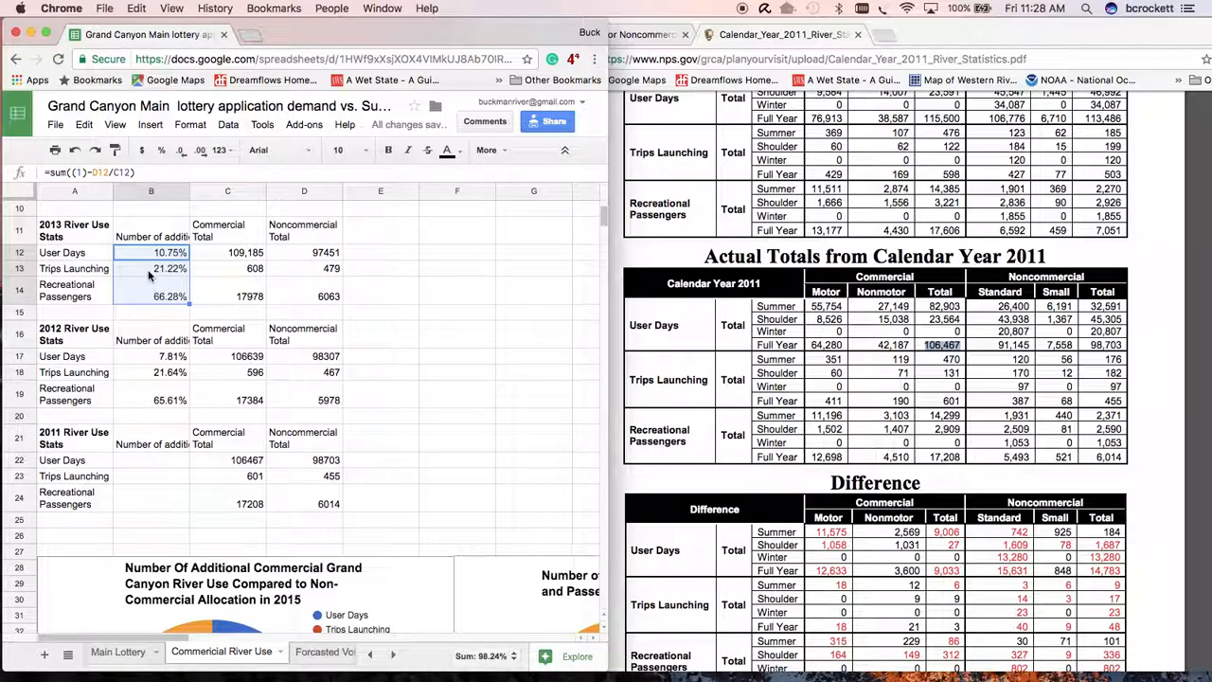
{"action": "key", "text": "ctrl+c"}
{"action": "scroll", "coordinate": [154, 426], "scroll_direction": "down", "scroll_amount": 1}
{"action": "left_click", "coordinate": [156, 448]}
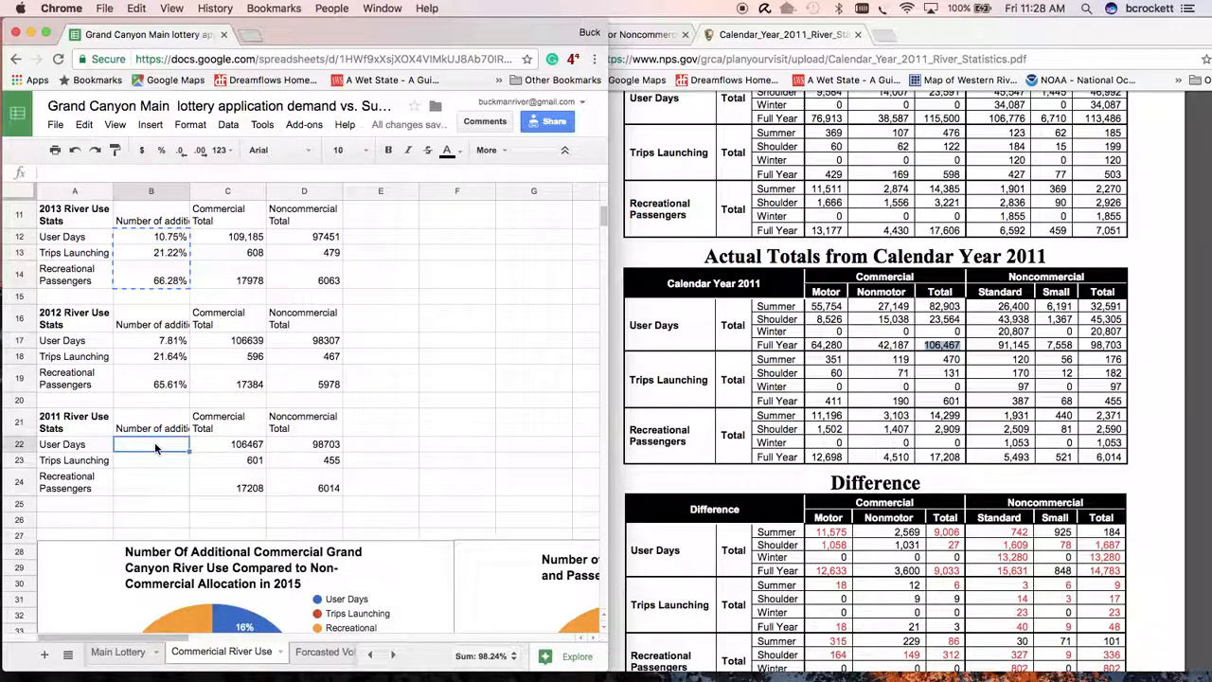
{"action": "left_click", "coordinate": [79, 126]}
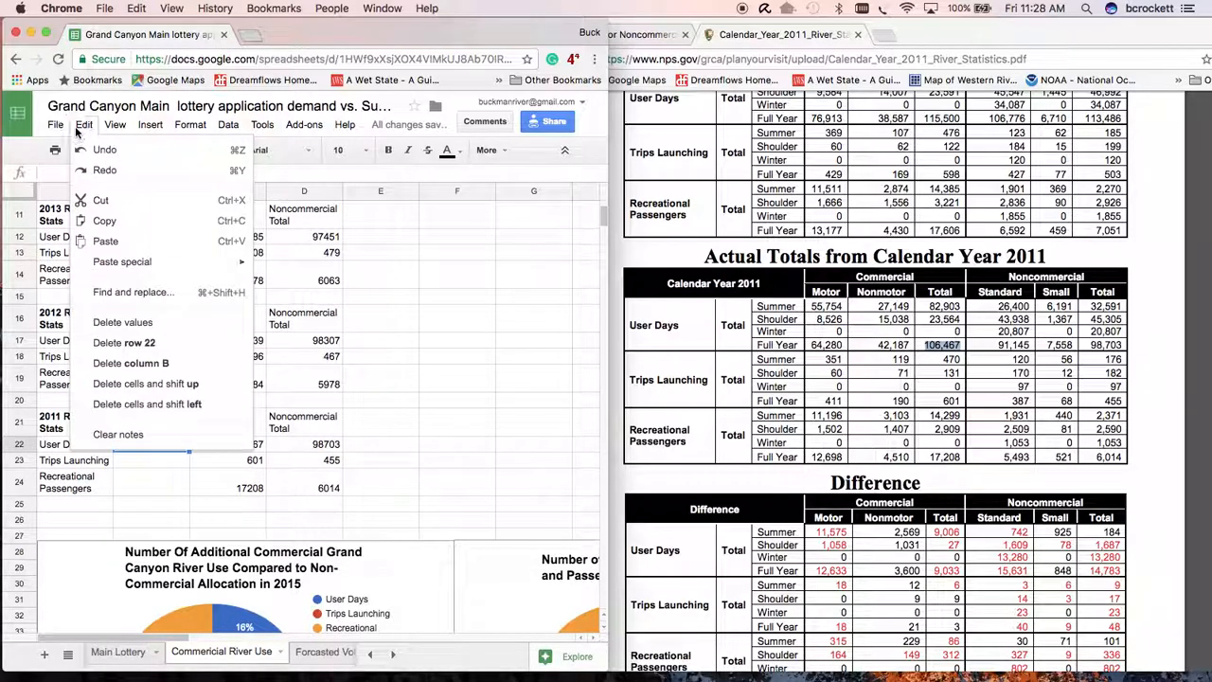
{"action": "mouse_move", "coordinate": [136, 262]}
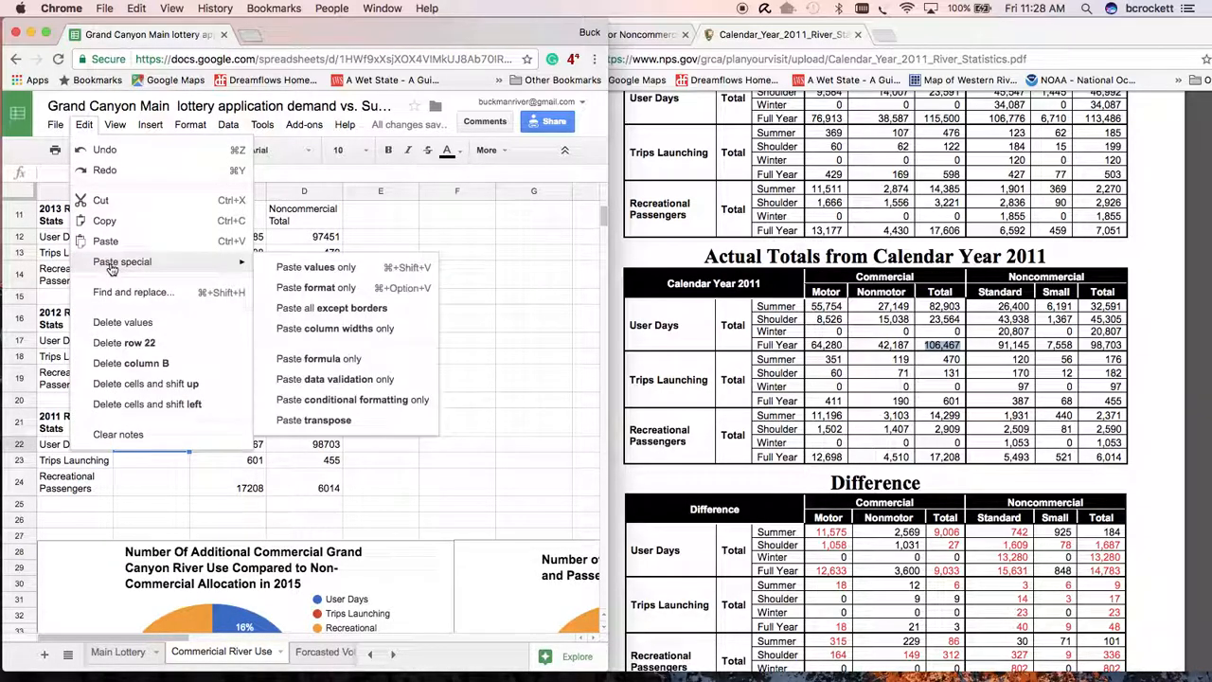
{"action": "left_click", "coordinate": [280, 363]}
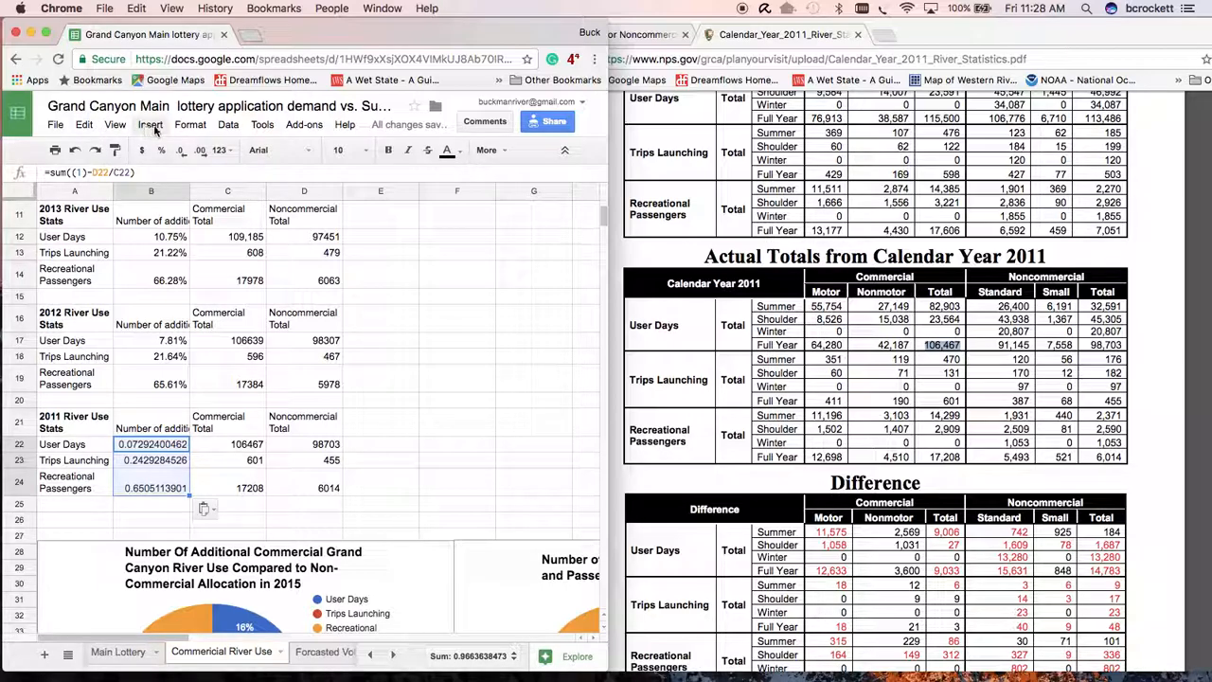
- Format the 2011 results in B22:B24 as percentages
{"action": "left_click", "coordinate": [188, 125]}
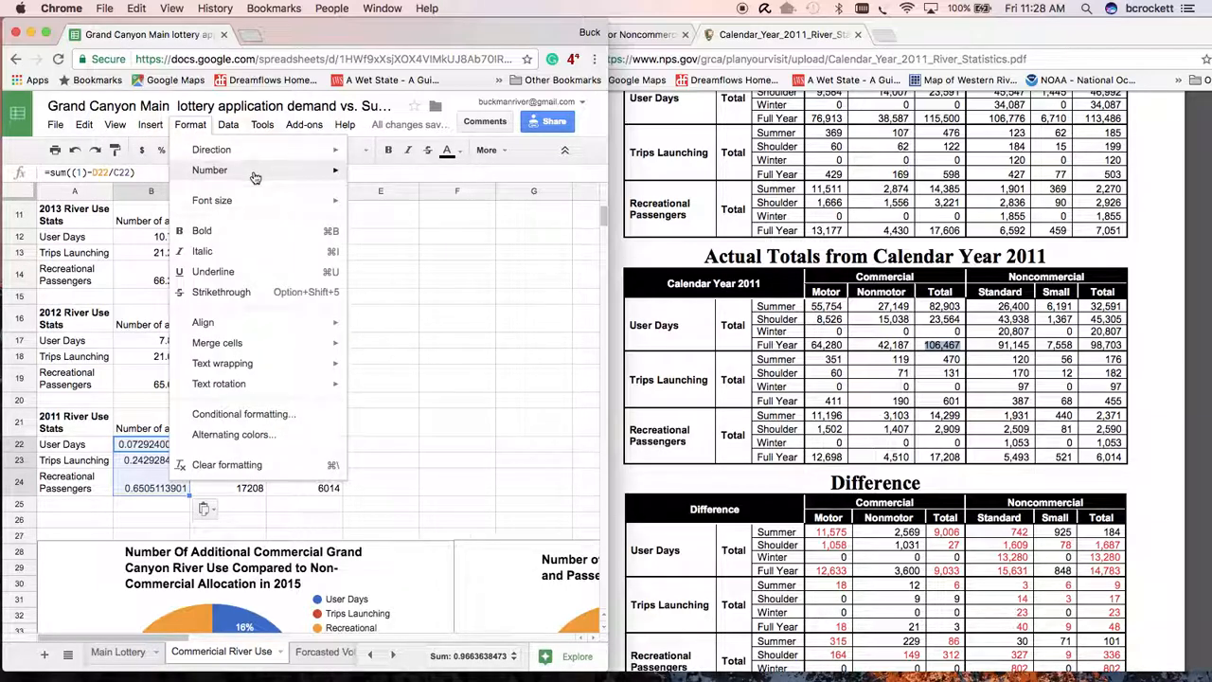
{"action": "mouse_move", "coordinate": [262, 178]}
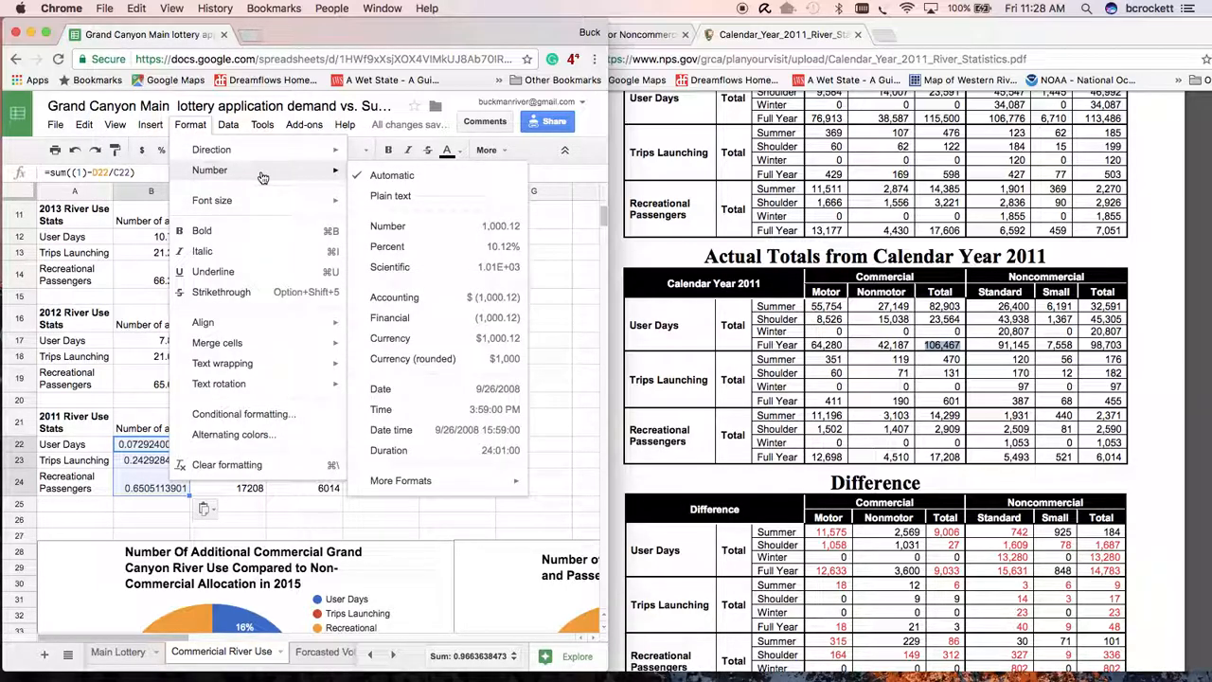
{"action": "left_click", "coordinate": [388, 252]}
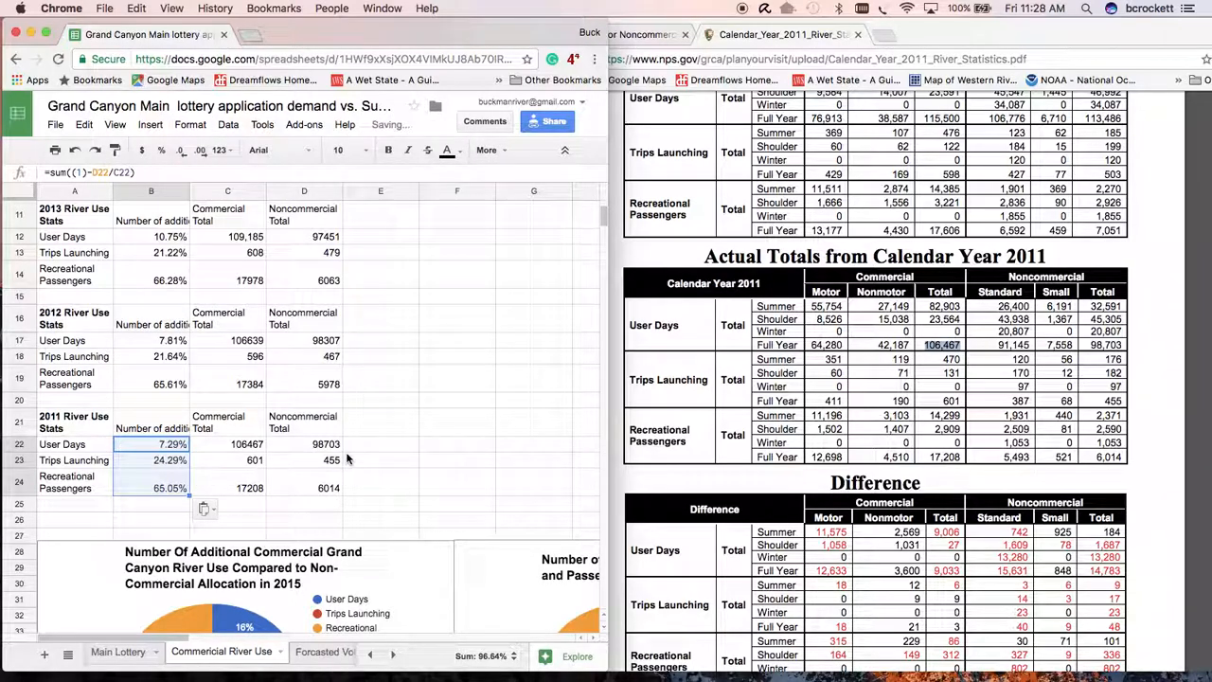
- Examine the existing pie charts below the tables and compare the 2011 figures with the 2012 and 2013 tables
{"action": "scroll", "coordinate": [347, 459], "scroll_direction": "down", "scroll_amount": 1}
{"action": "scroll", "coordinate": [347, 458], "scroll_direction": "down", "scroll_amount": 1}
{"action": "scroll", "coordinate": [346, 459], "scroll_direction": "right", "scroll_amount": 4}
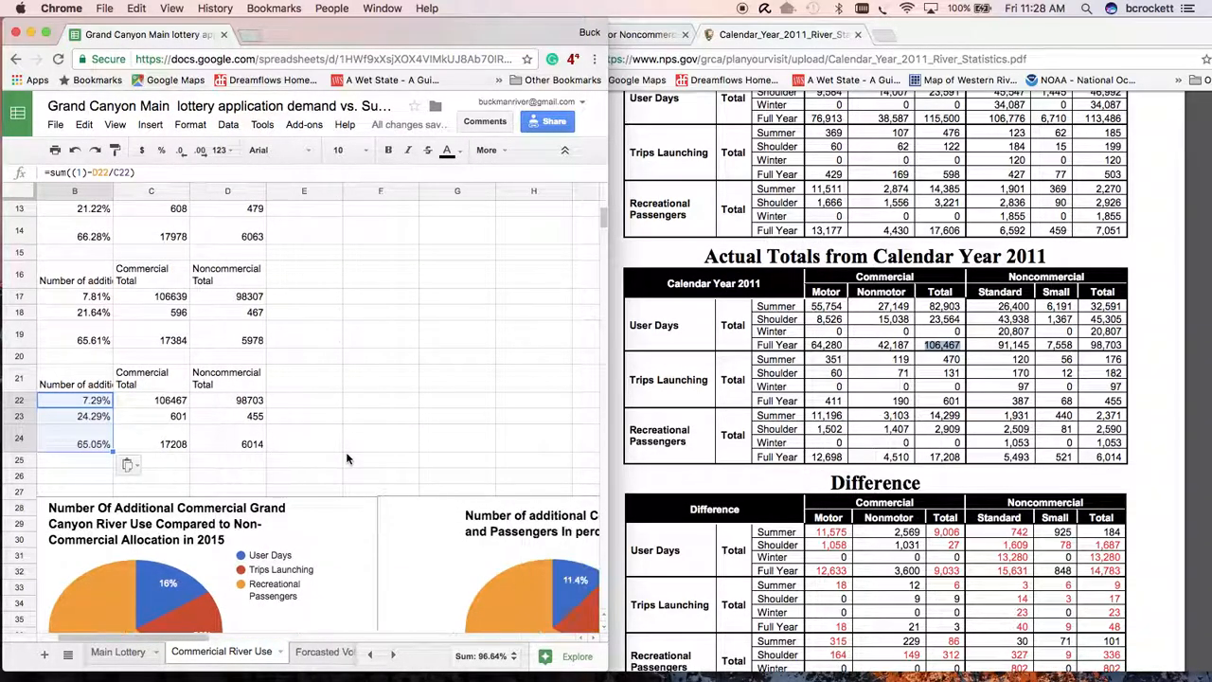
{"action": "scroll", "coordinate": [346, 458], "scroll_direction": "down", "scroll_amount": 5}
{"action": "scroll", "coordinate": [350, 445], "scroll_direction": "left", "scroll_amount": 3}
{"action": "scroll", "coordinate": [351, 445], "scroll_direction": "right", "scroll_amount": 4}
{"action": "scroll", "coordinate": [350, 451], "scroll_direction": "up", "scroll_amount": 1}
{"action": "scroll", "coordinate": [351, 451], "scroll_direction": "left", "scroll_amount": 3}
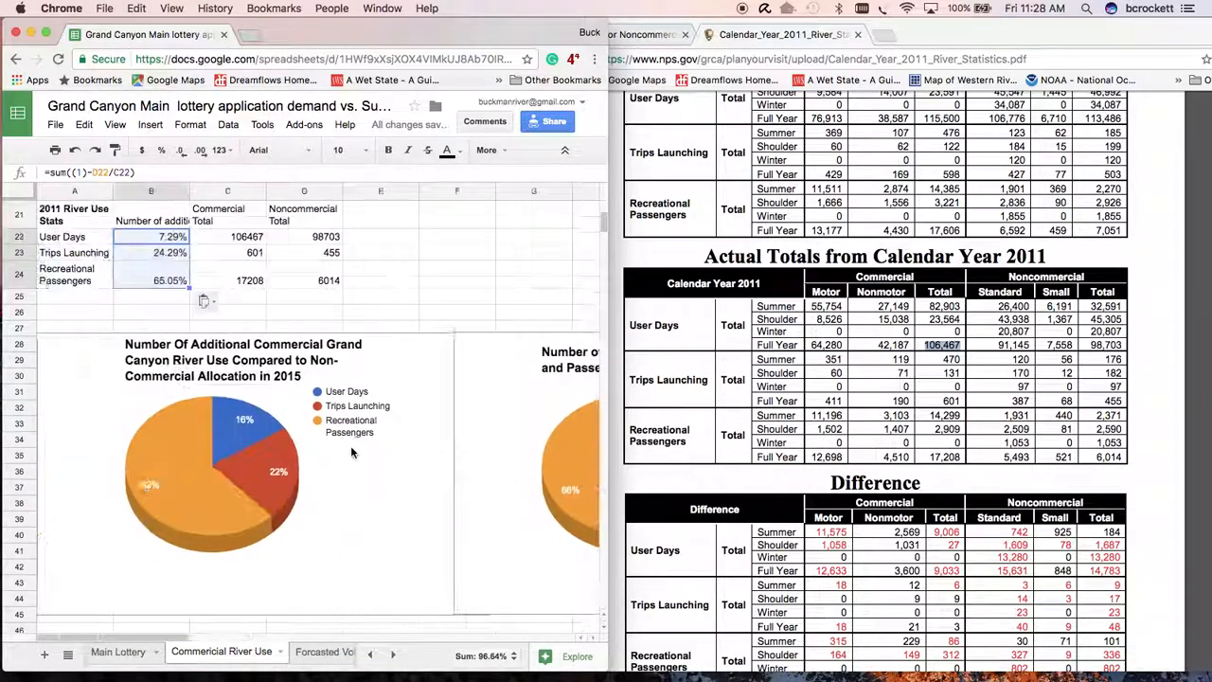
{"action": "scroll", "coordinate": [350, 451], "scroll_direction": "up", "scroll_amount": 3}
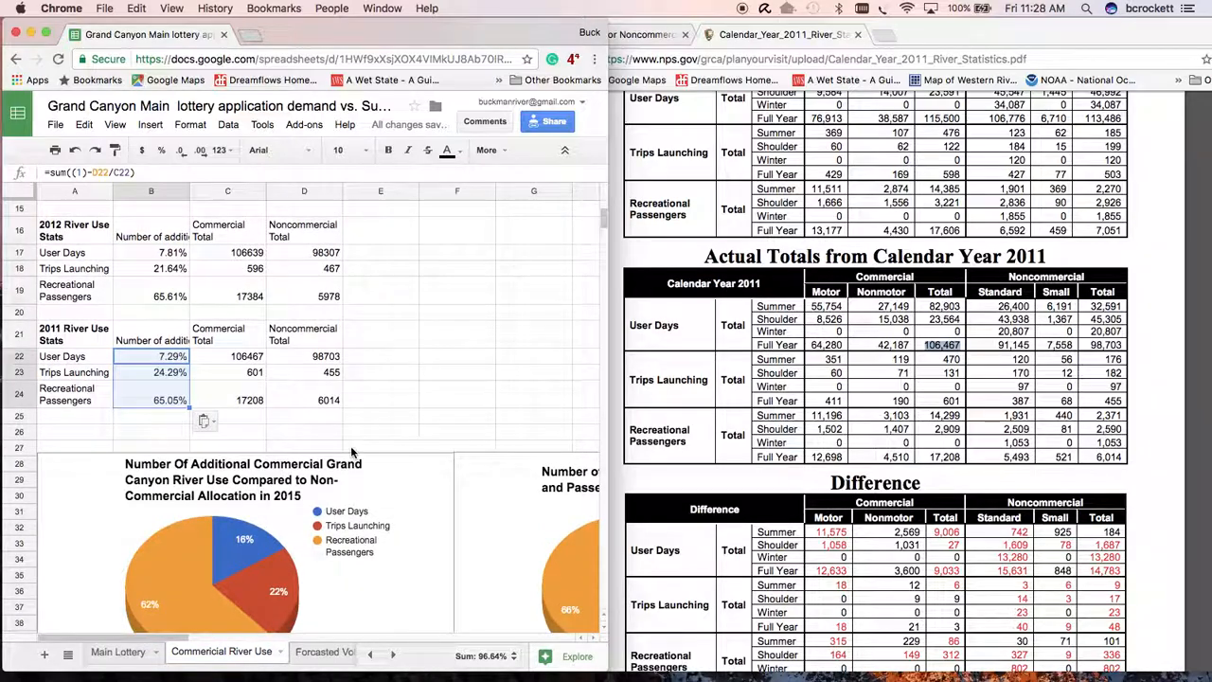
{"action": "scroll", "coordinate": [264, 337], "scroll_direction": "up", "scroll_amount": 2}
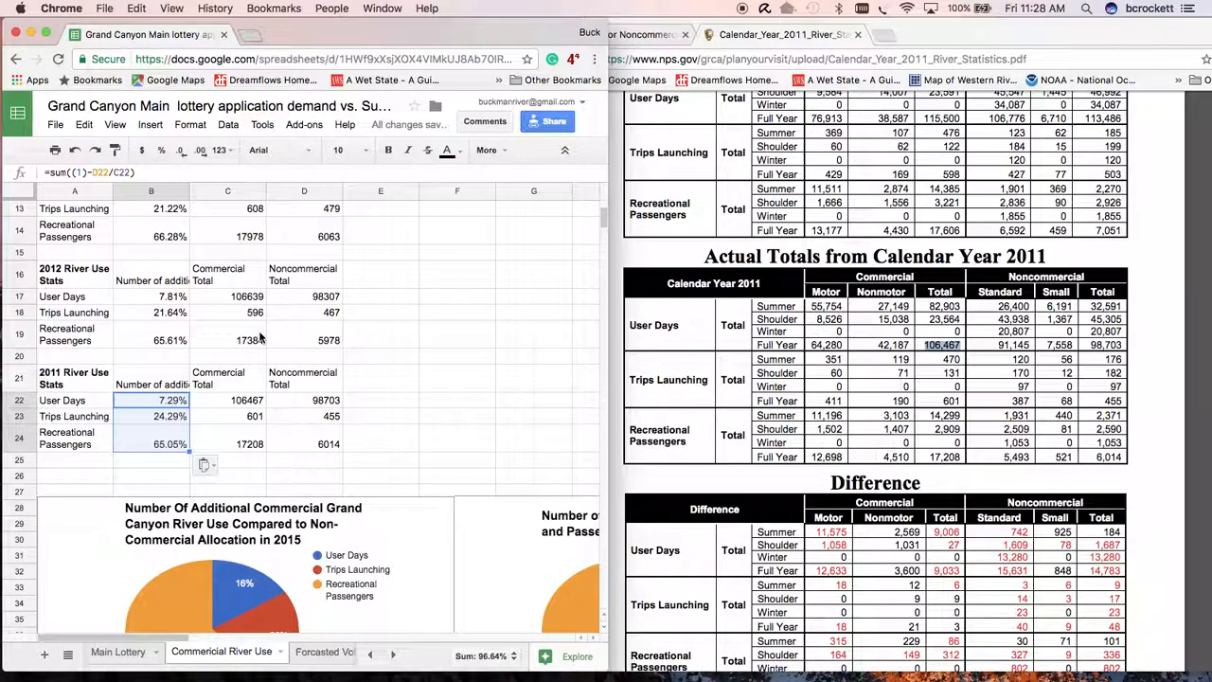
{"action": "scroll", "coordinate": [180, 429], "scroll_direction": "up", "scroll_amount": 1}
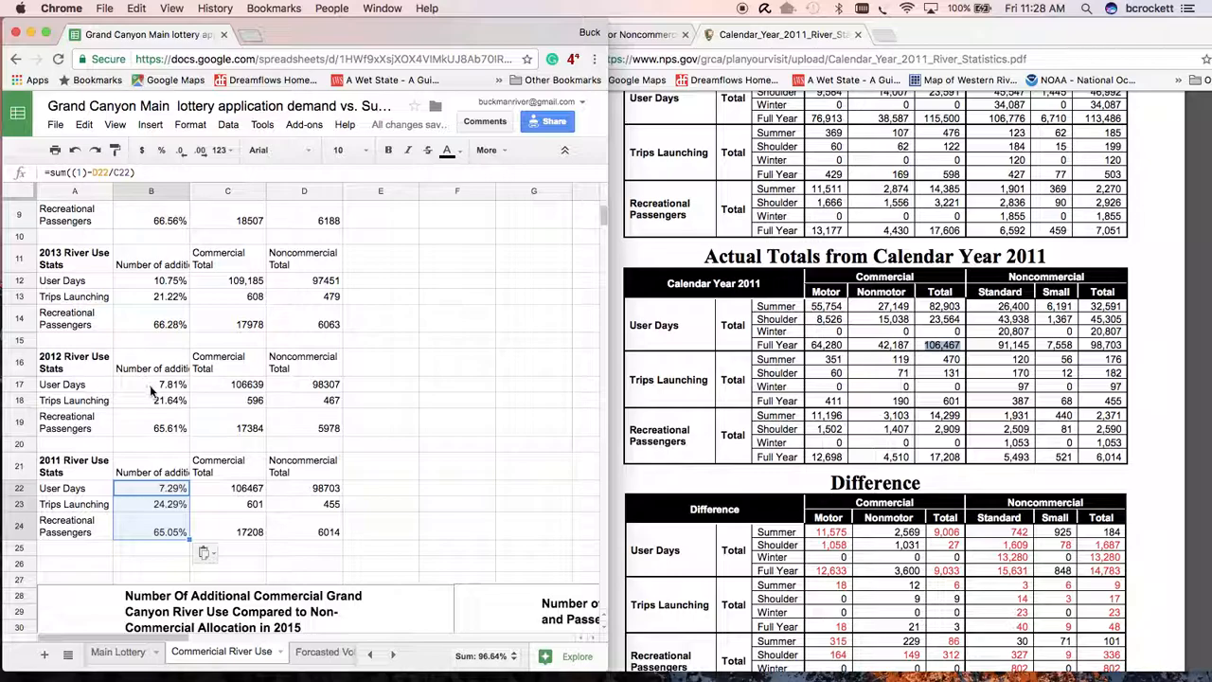
{"action": "scroll", "coordinate": [150, 371], "scroll_direction": "down", "scroll_amount": 1}
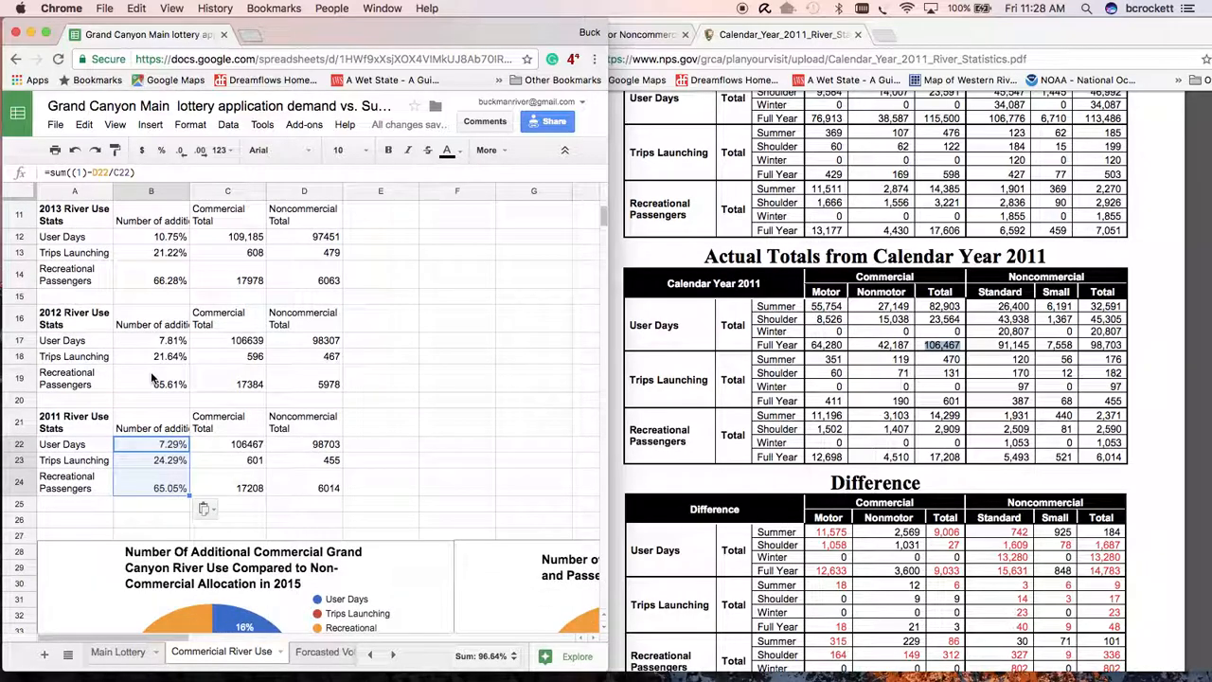
{"action": "left_click", "coordinate": [82, 319]}
{"action": "left_click", "coordinate": [251, 384], "text": "shift"}
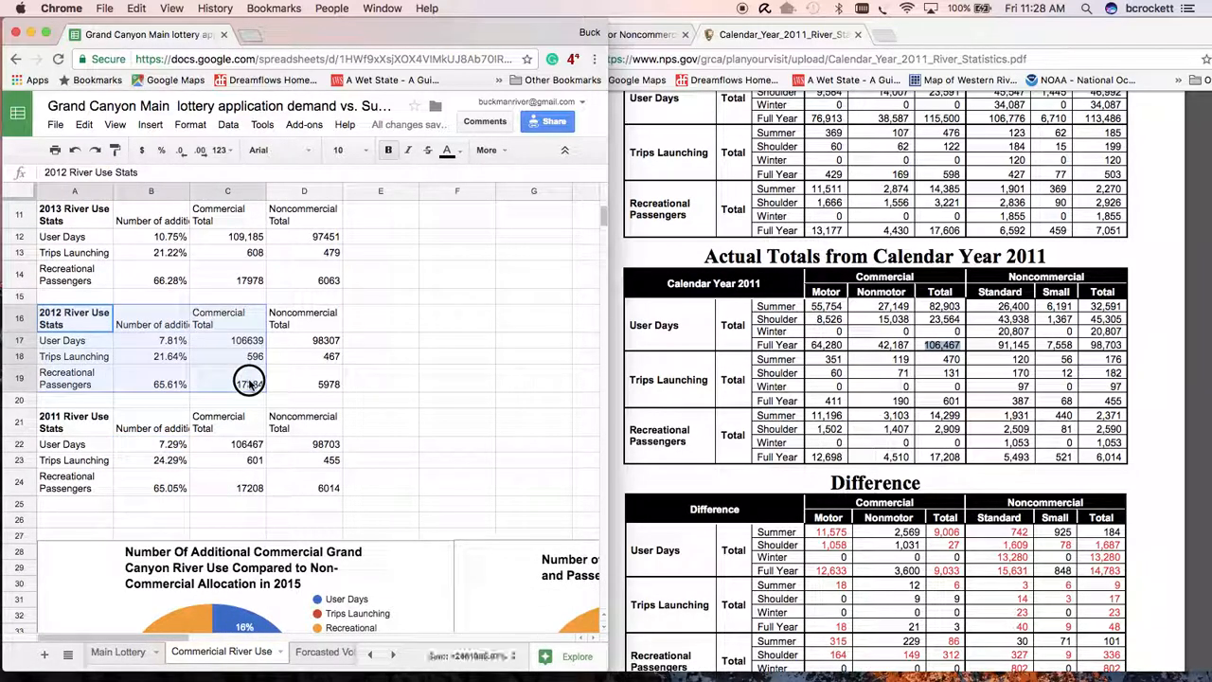
{"action": "scroll", "coordinate": [456, 446], "scroll_direction": "down", "scroll_amount": 4}
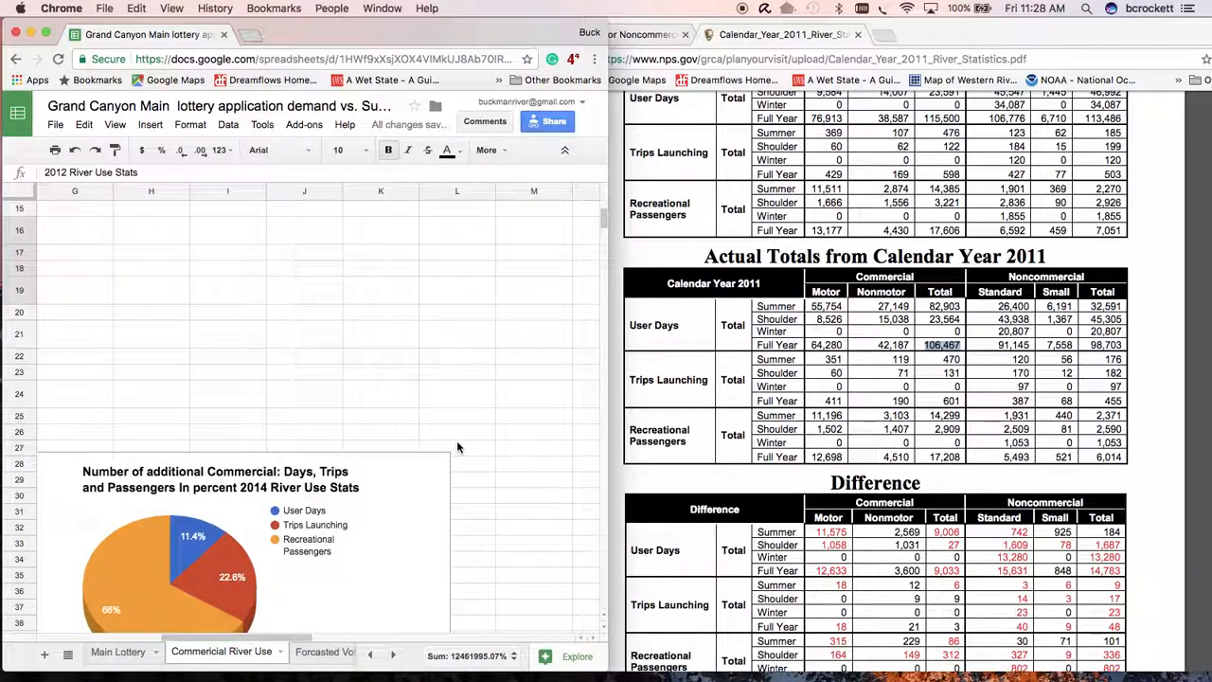
{"action": "scroll", "coordinate": [456, 443], "scroll_direction": "up", "scroll_amount": 5}
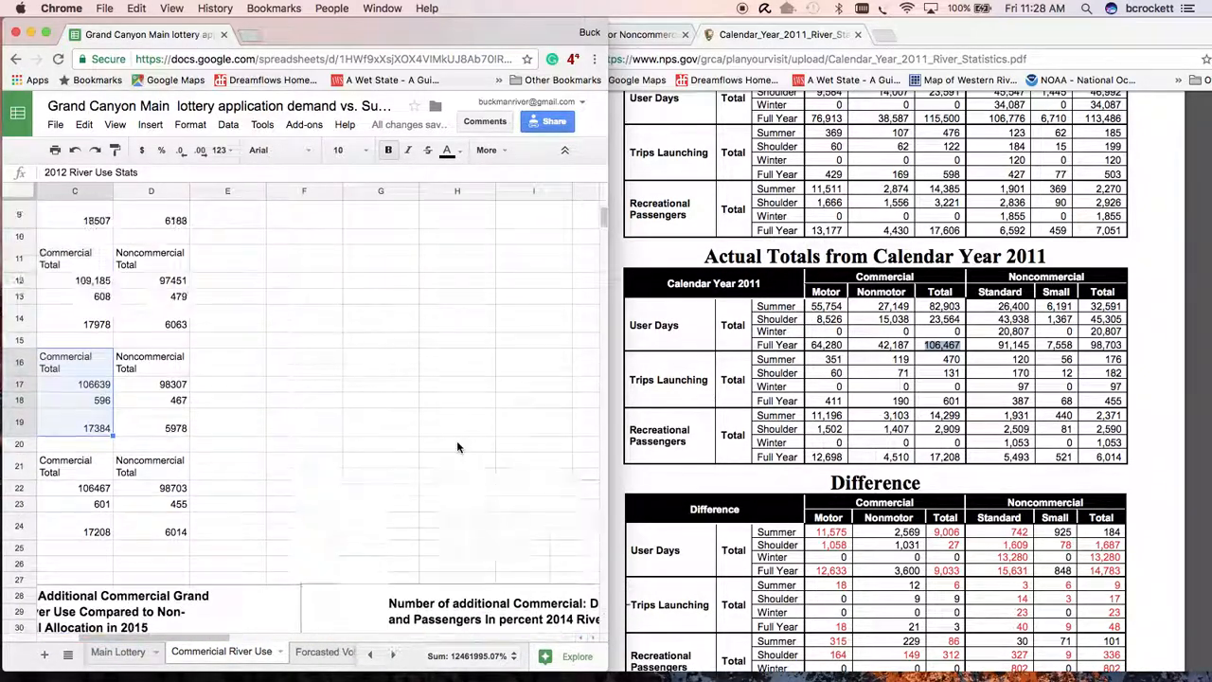
{"action": "left_click", "coordinate": [98, 254]}
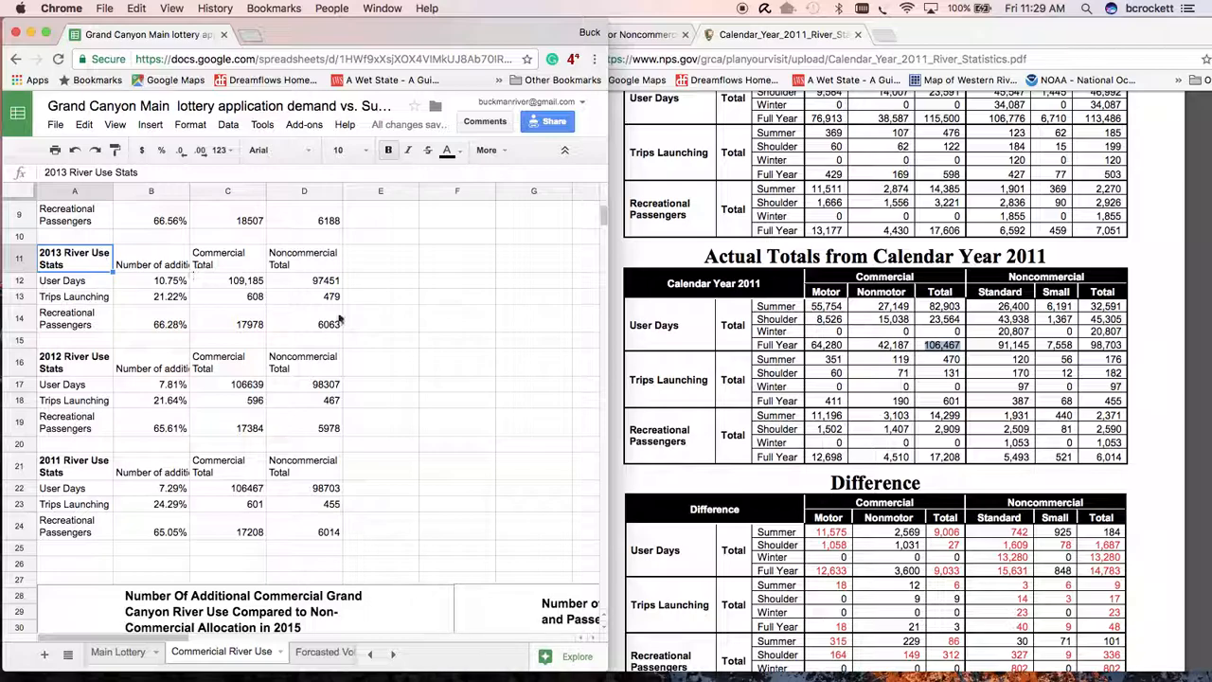
{"action": "left_click", "coordinate": [339, 328], "text": "shift"}
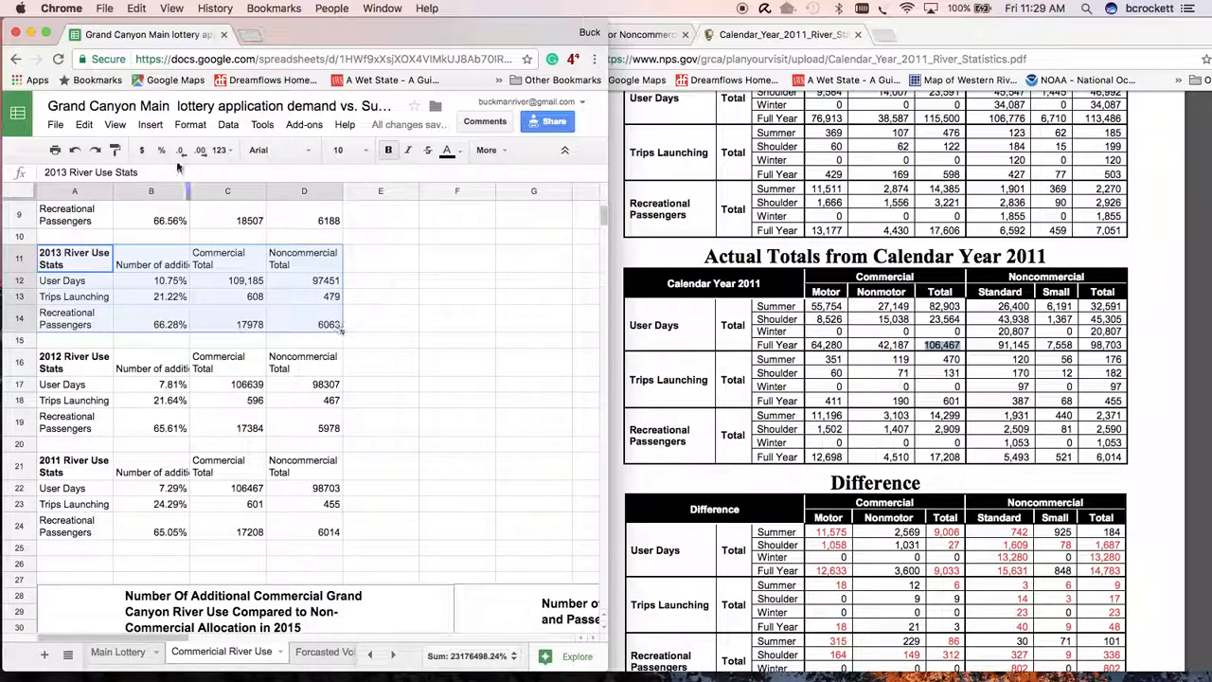
{"action": "left_click", "coordinate": [151, 124]}
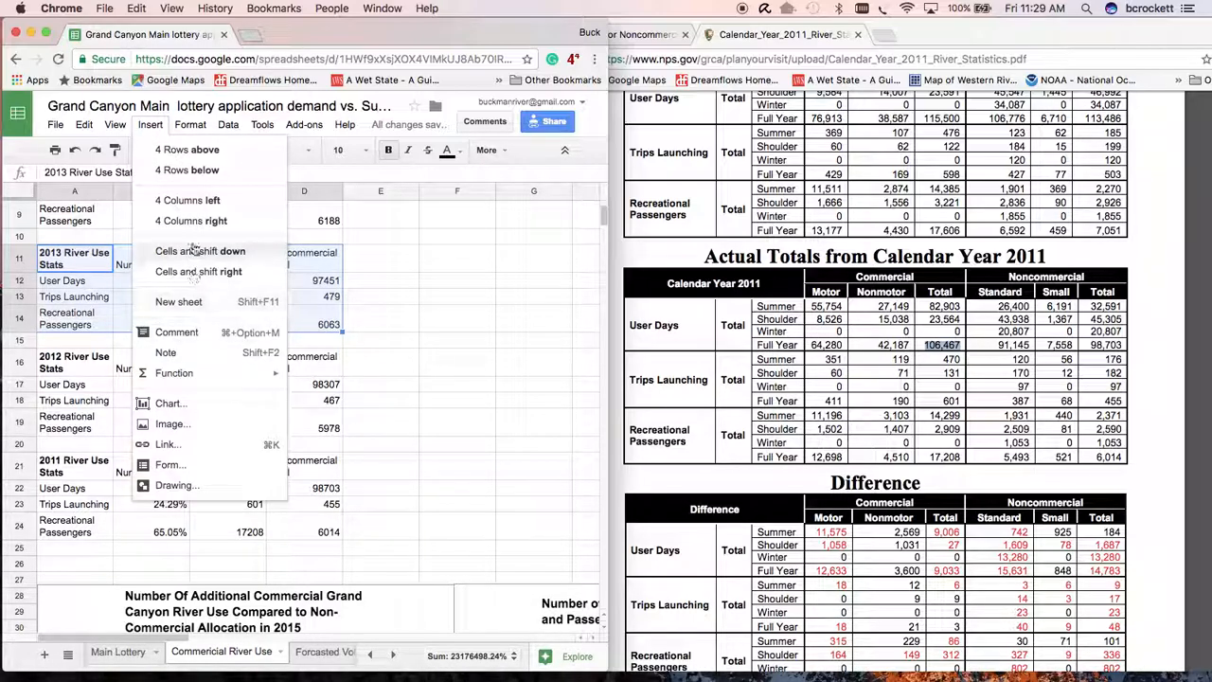
{"action": "left_click", "coordinate": [169, 403]}
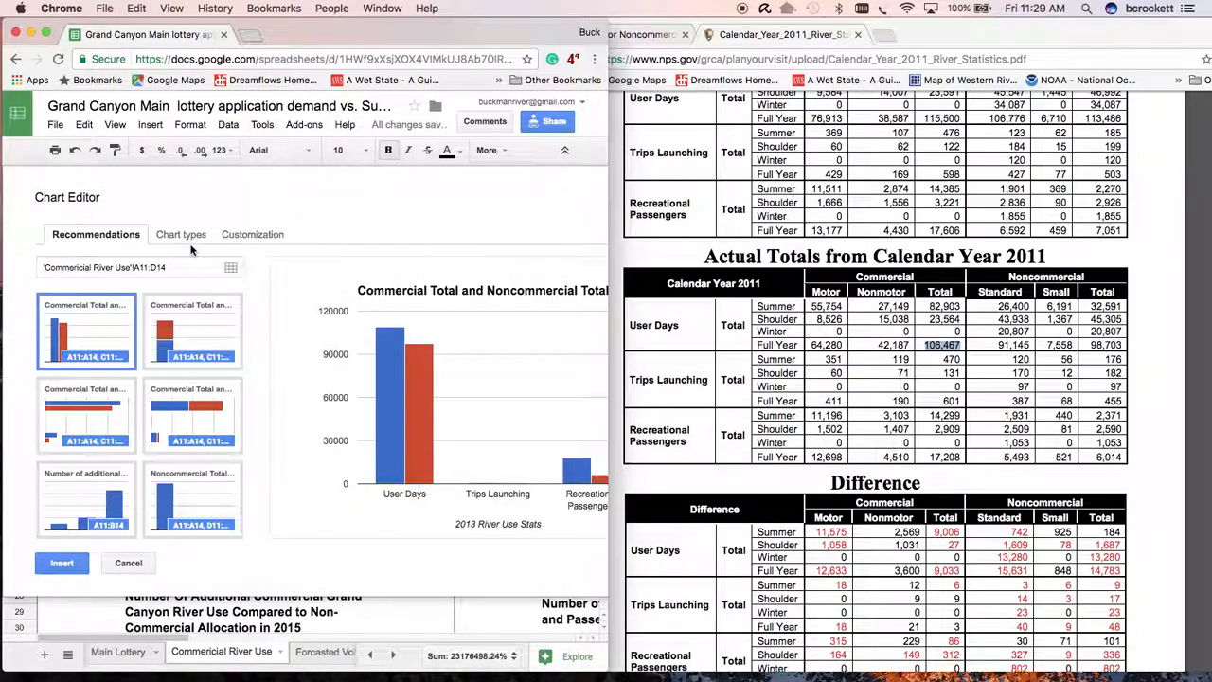
{"action": "left_click", "coordinate": [191, 236]}
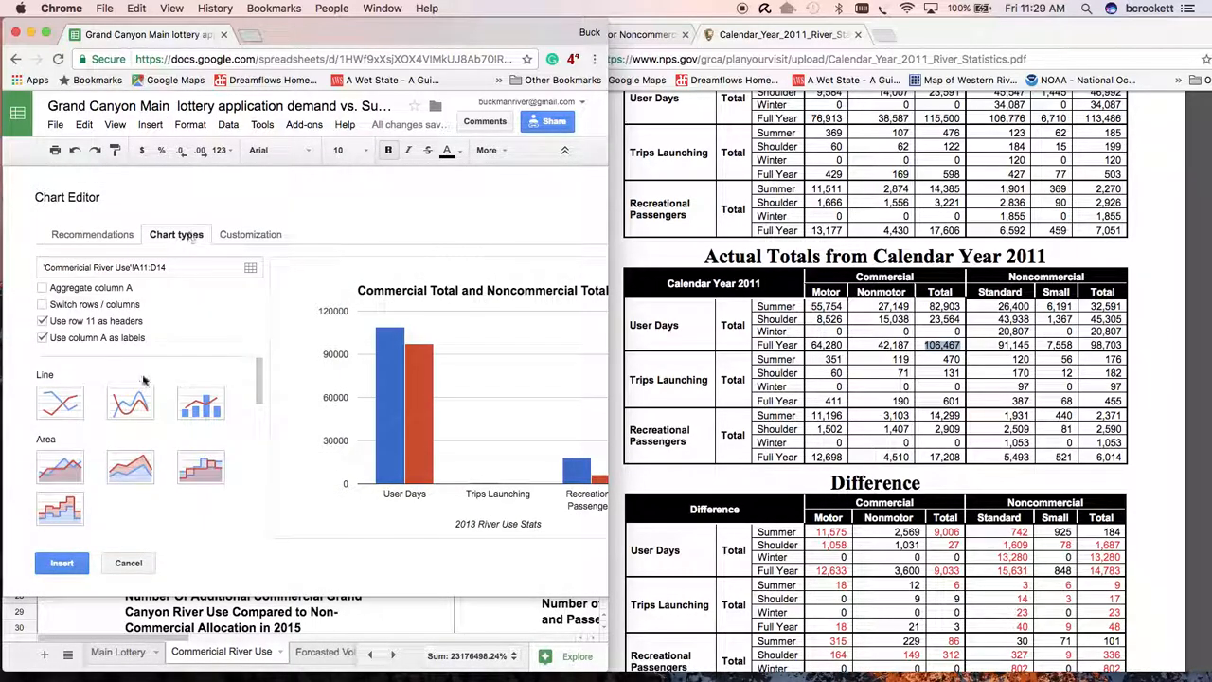
{"action": "scroll", "coordinate": [119, 463], "scroll_direction": "down", "scroll_amount": 5}
{"action": "scroll", "coordinate": [119, 463], "scroll_direction": "up", "scroll_amount": 2}
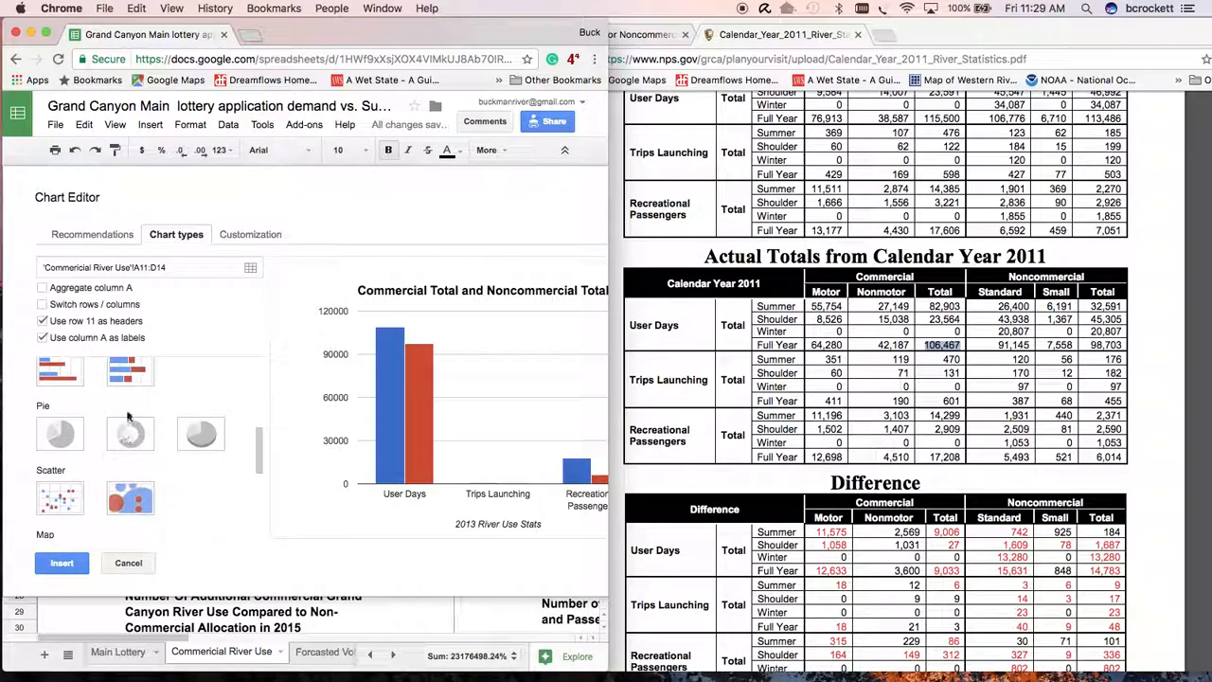
{"action": "left_click", "coordinate": [129, 564]}
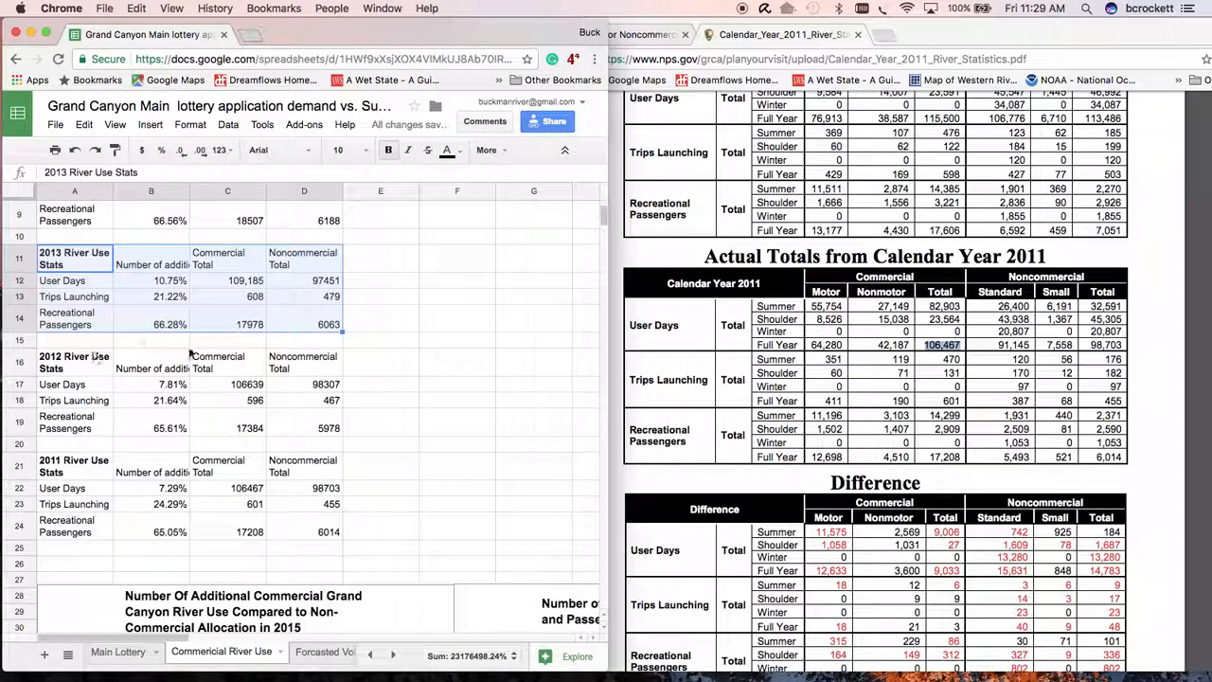
{"action": "left_click", "coordinate": [415, 341]}
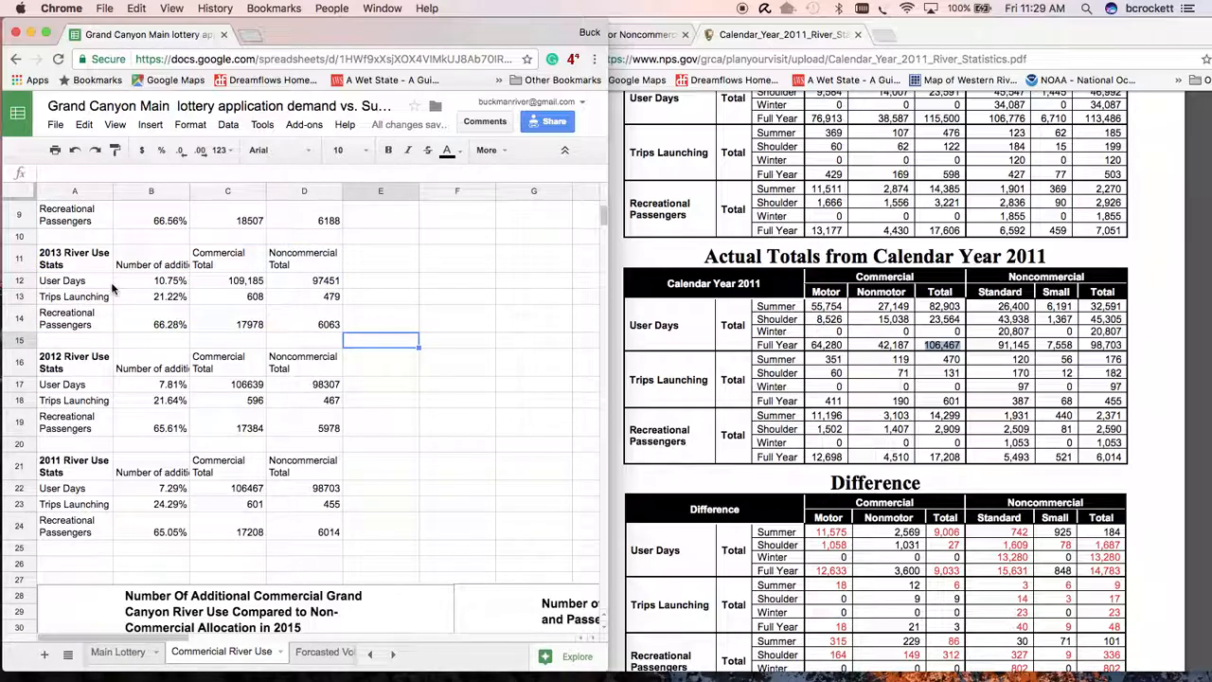
- Start a 3D pie chart from the 2013 river use labels and percentages in A11:B14
{"action": "left_click", "coordinate": [85, 267]}
{"action": "left_click", "coordinate": [168, 334], "text": "shift"}
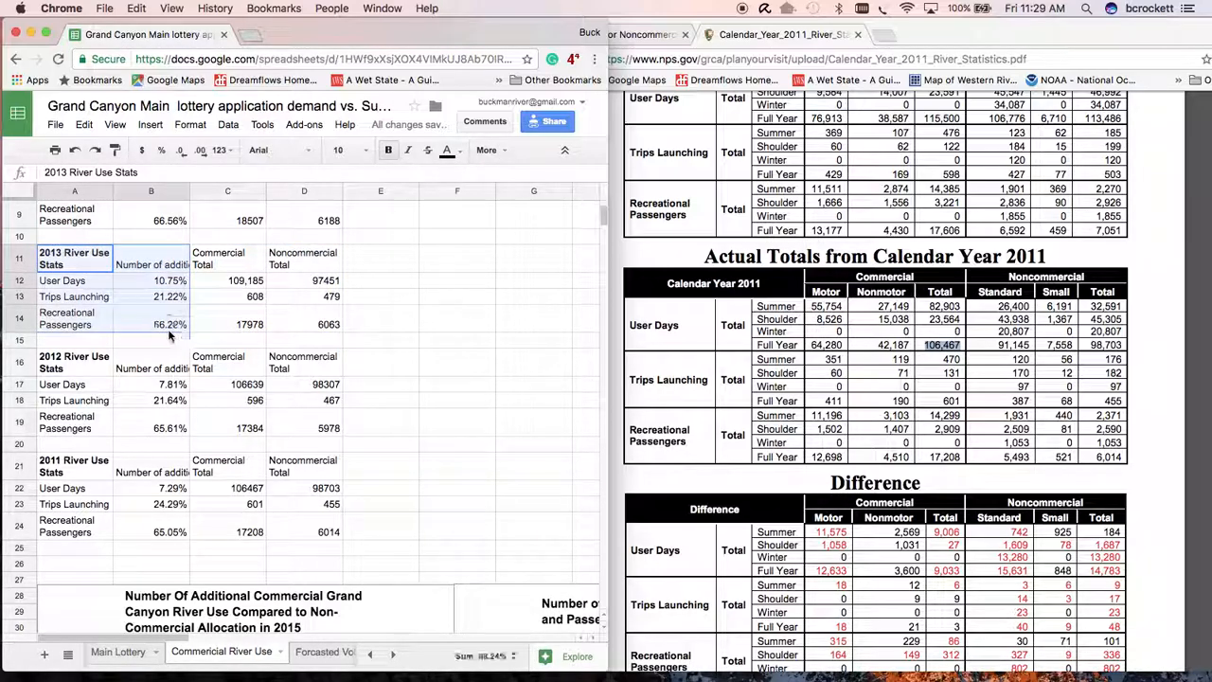
{"action": "left_click", "coordinate": [149, 124]}
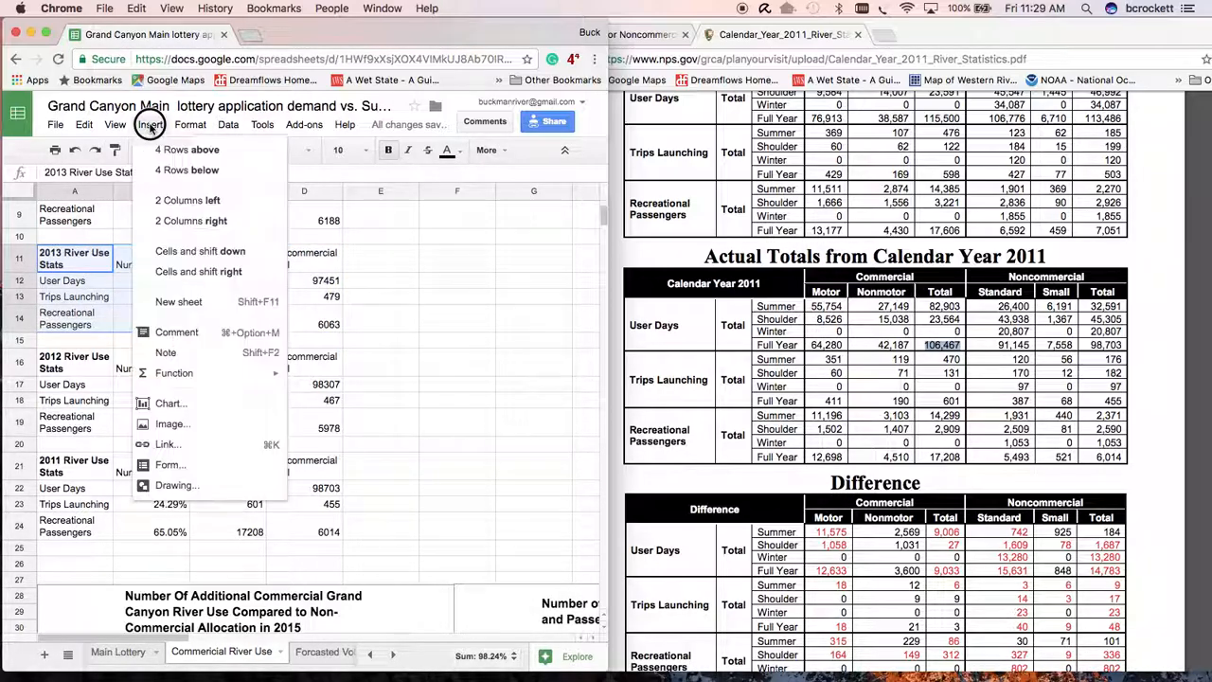
{"action": "left_click", "coordinate": [169, 404]}
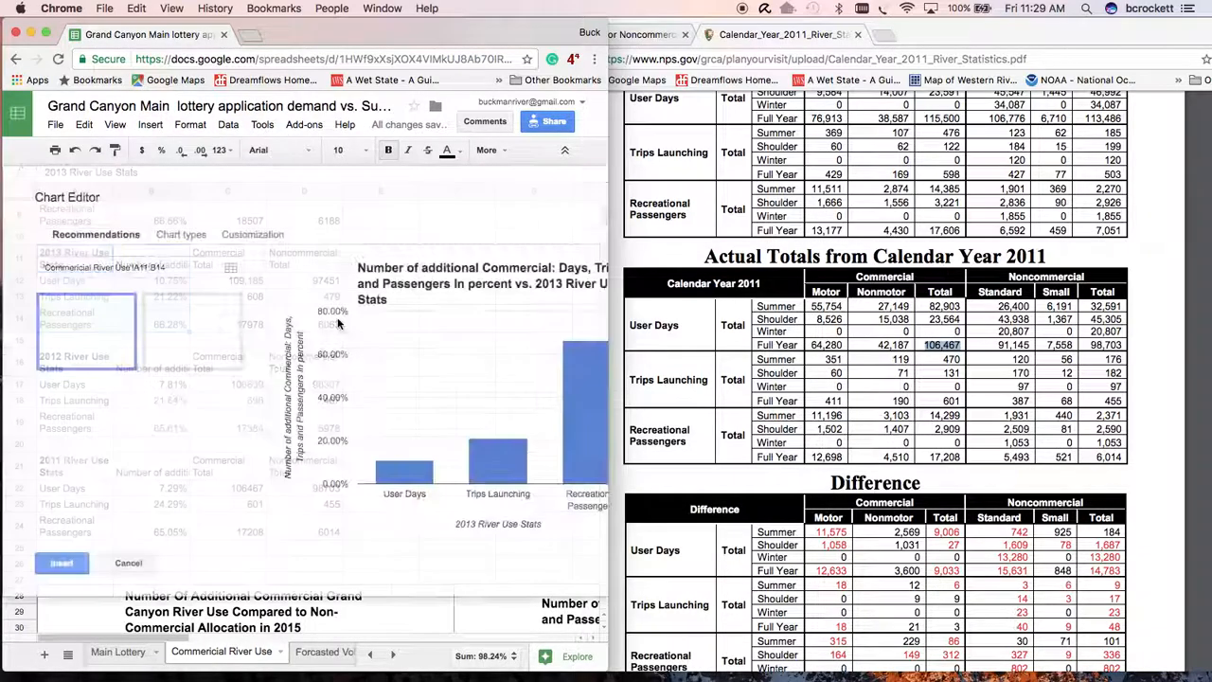
{"action": "left_click", "coordinate": [184, 242]}
{"action": "scroll", "coordinate": [196, 388], "scroll_direction": "down", "scroll_amount": 10}
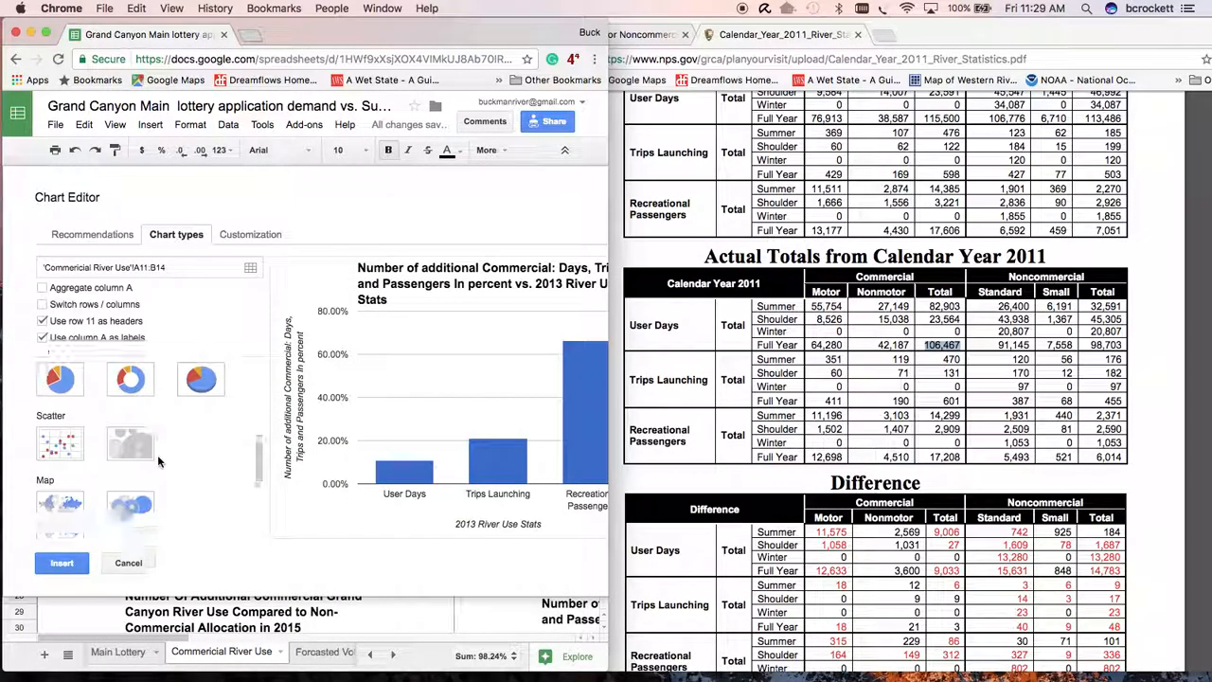
{"action": "left_click", "coordinate": [196, 389]}
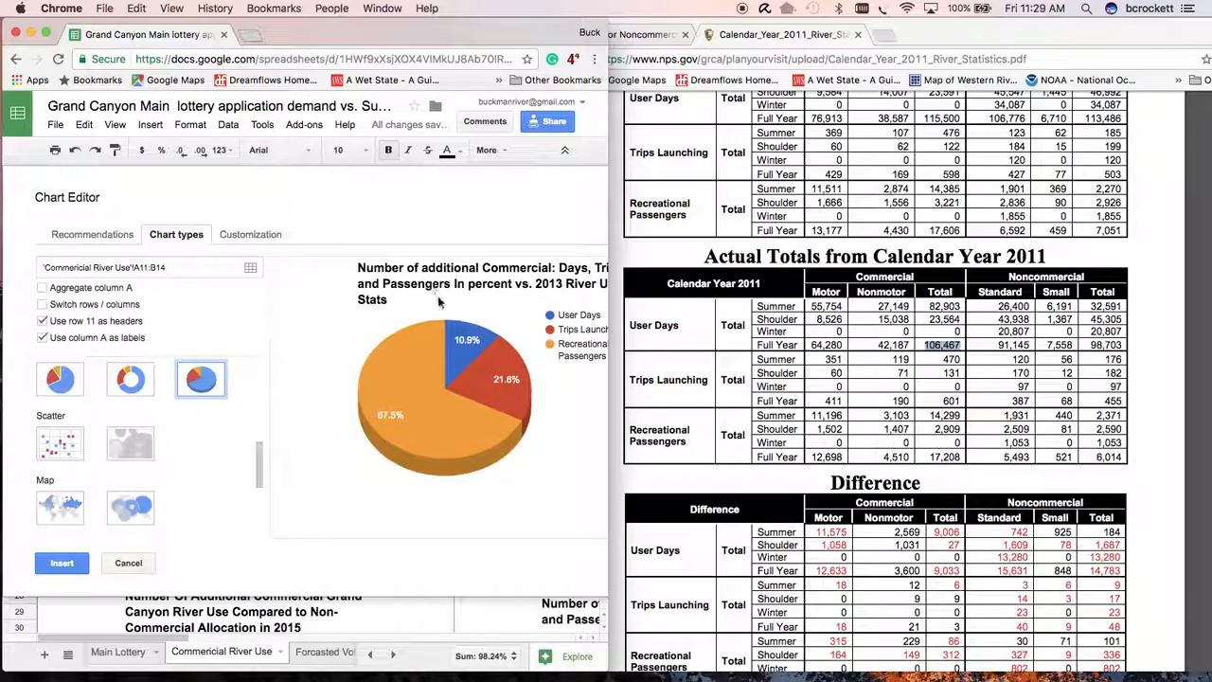
- Replace "vs." with "in" before "2013" in the new pie chart's title
{"action": "left_click", "coordinate": [244, 235]}
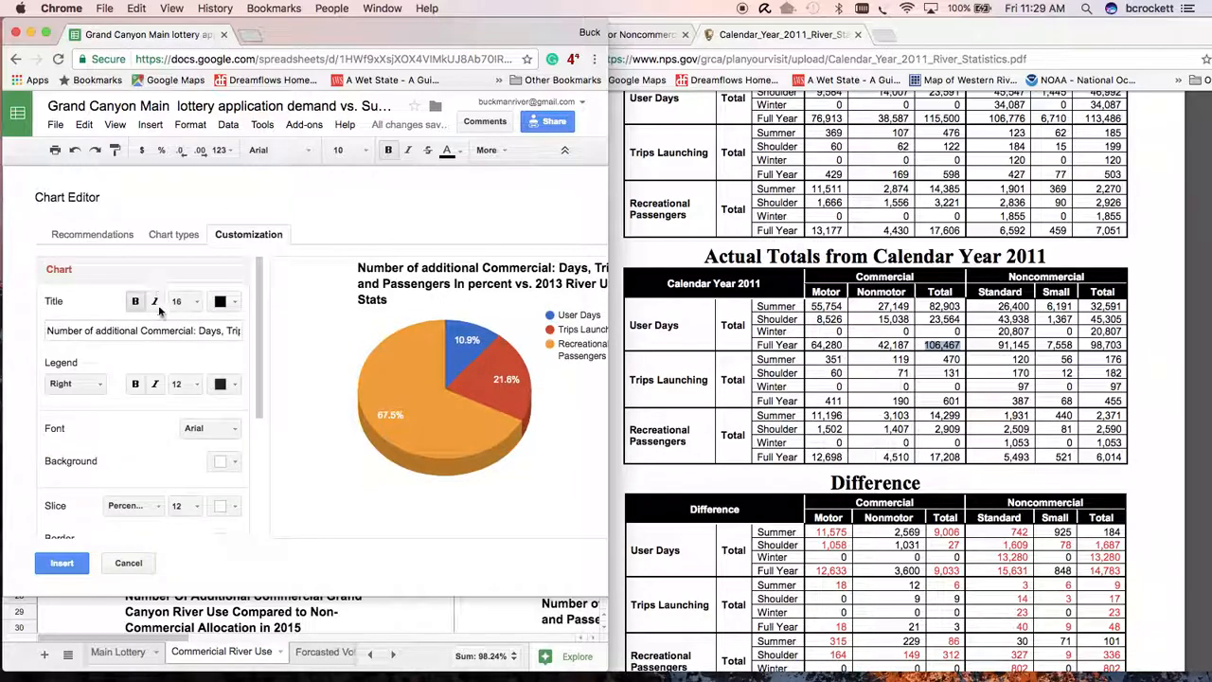
{"action": "left_click", "coordinate": [163, 331]}
{"action": "scroll", "coordinate": [163, 332], "scroll_direction": "right", "scroll_amount": 2}
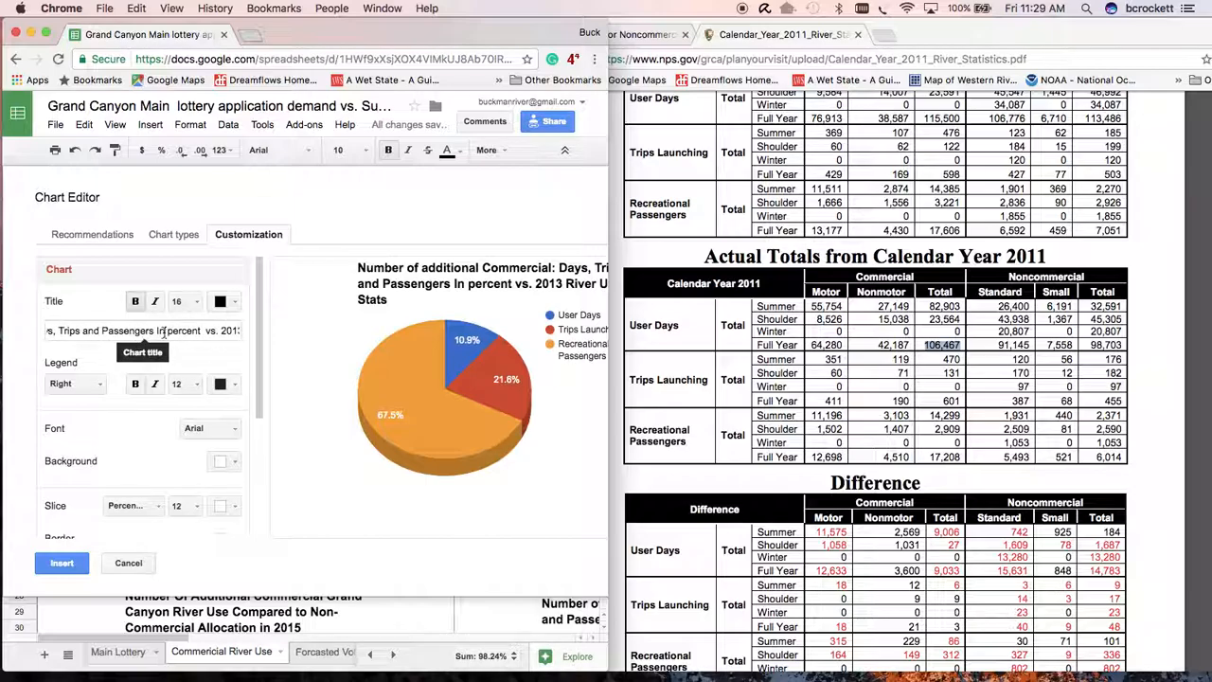
{"action": "left_click", "coordinate": [162, 331]}
{"action": "key", "text": "BackSpace"}
{"action": "key", "text": "BackSpace"}
{"action": "key", "text": "BackSpace"}
{"action": "key", "text": "BackSpace"}
{"action": "type", "text": "in"}
{"action": "scroll", "coordinate": [194, 337], "scroll_direction": "right", "scroll_amount": 1}
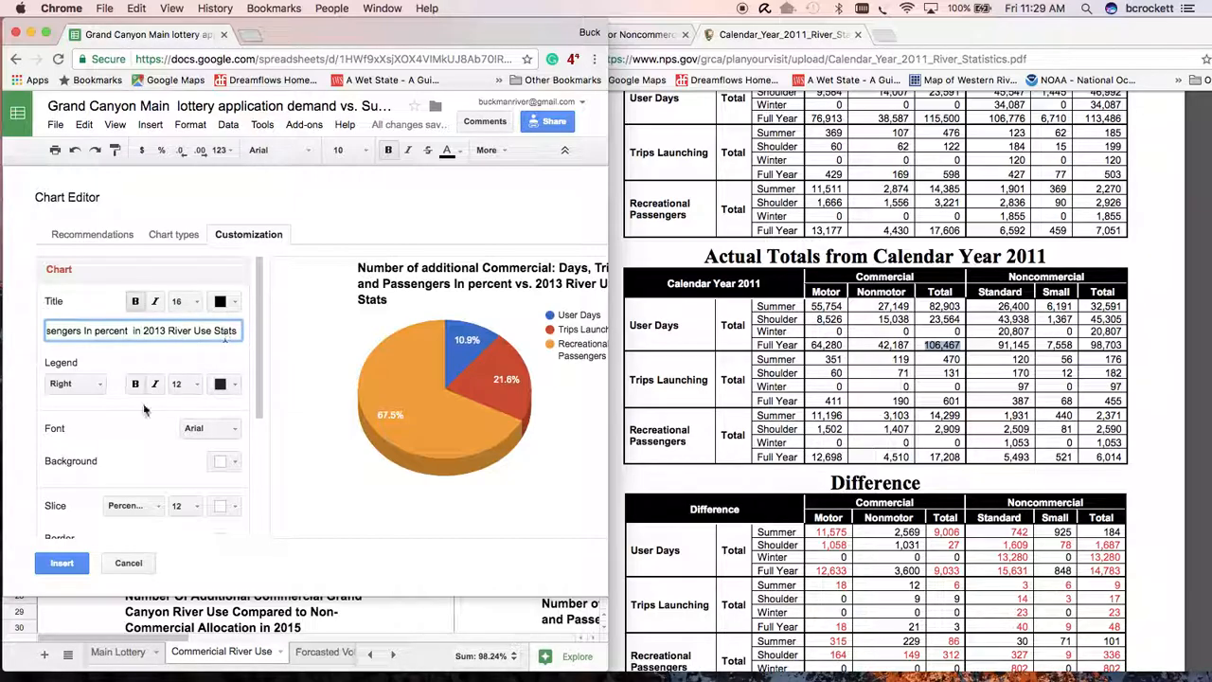
- Add "Grand Canyon" before "River Use Stats" in the chart title and insert the 2013 pie chart into the sheet
{"action": "left_click", "coordinate": [167, 330]}
{"action": "type", "text": "Grand"}
{"action": "key", "text": "BackSpace"}
{"action": "key", "text": "BackSpace"}
{"action": "key", "text": "BackSpace"}
{"action": "key", "text": "BackSpace"}
{"action": "key", "text": "BackSpace"}
{"action": "type", "text": "Gran"}
{"action": "left_click", "coordinate": [61, 563]}
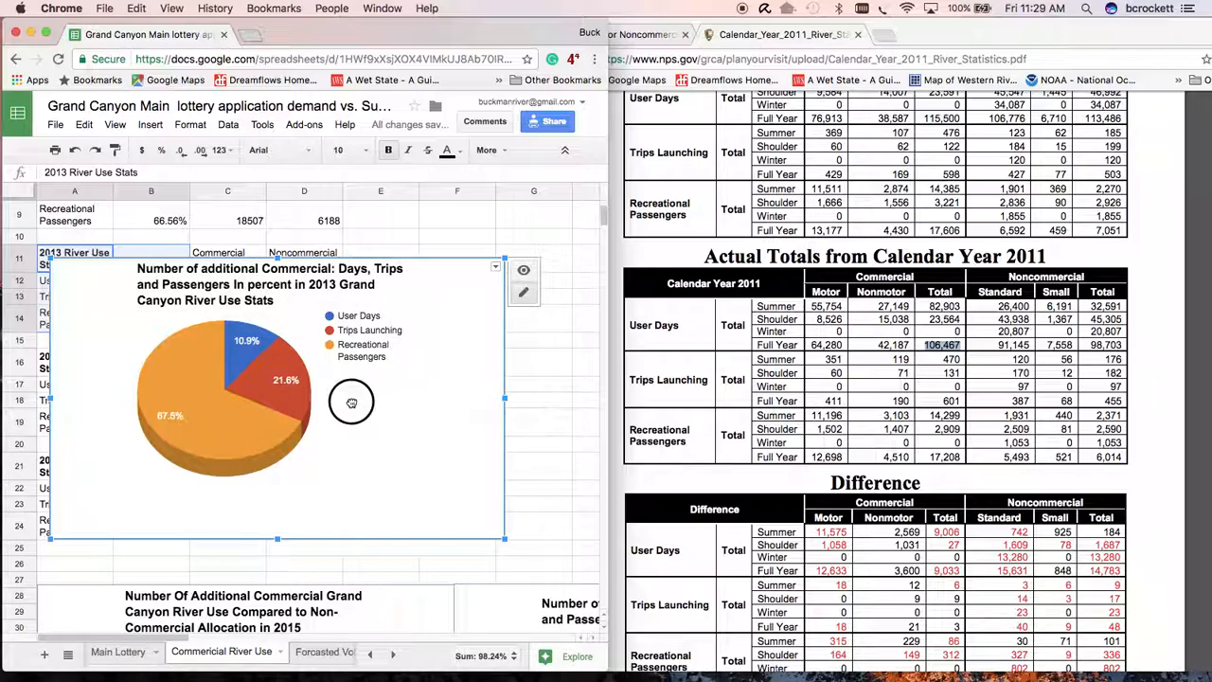
- Remove the word "percent" from the title of the inserted 2013 pie chart
{"action": "left_click", "coordinate": [292, 290]}
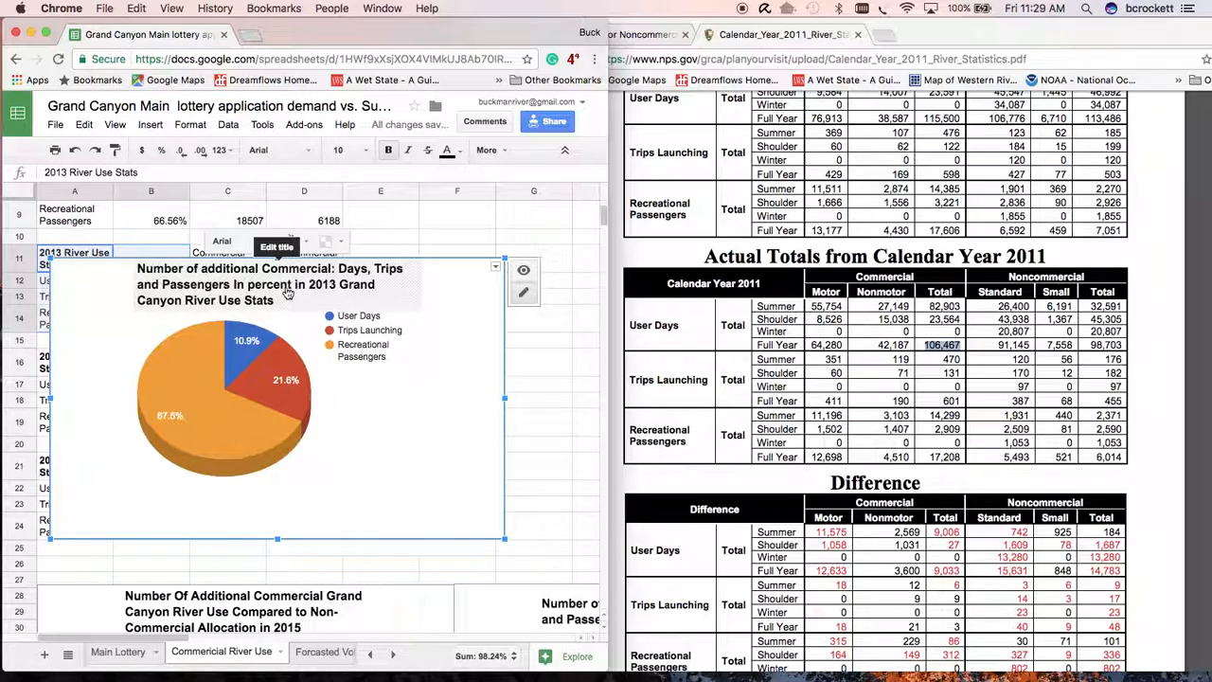
{"action": "left_click", "coordinate": [288, 292]}
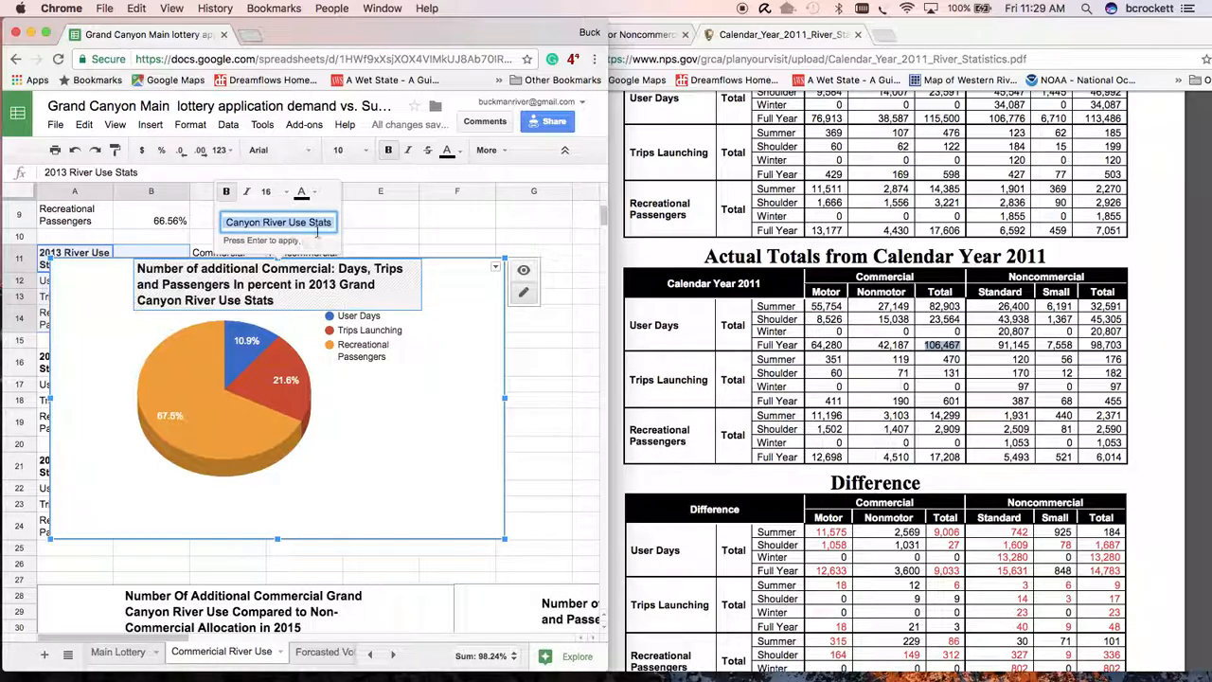
{"action": "left_click", "coordinate": [285, 226]}
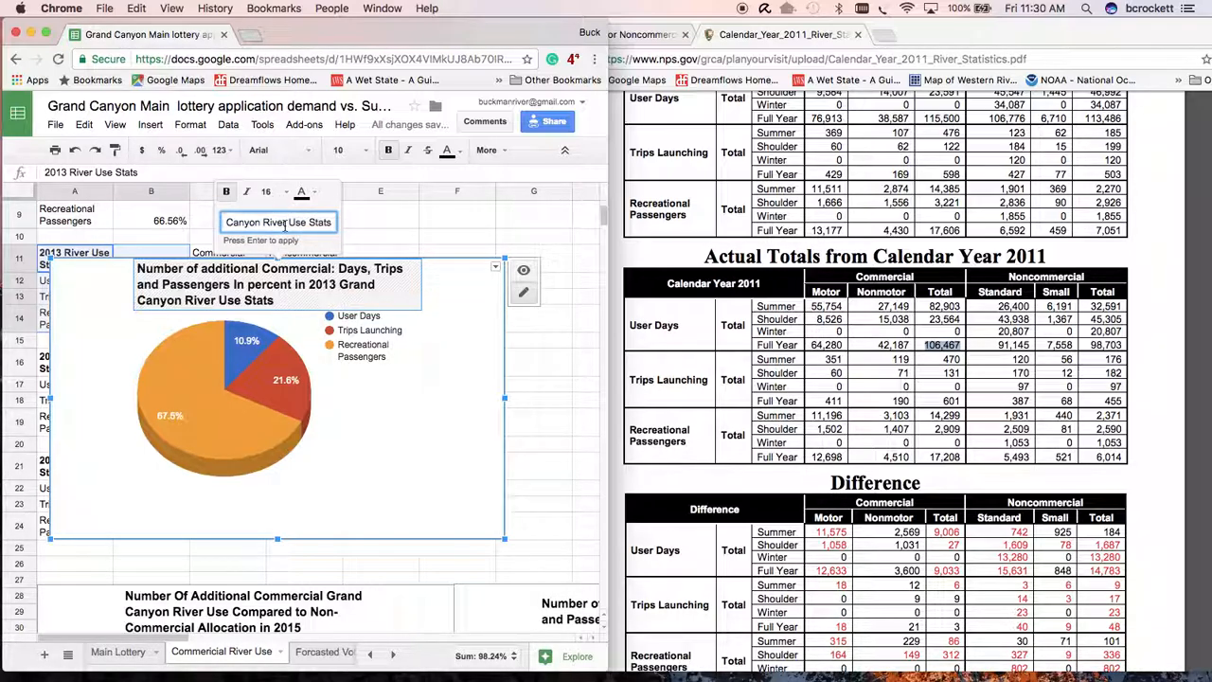
{"action": "key", "text": "Left"}
{"action": "key", "text": "Left"}
{"action": "key", "text": "Left"}
{"action": "key", "text": "Left"}
{"action": "key", "text": "Left"}
{"action": "key", "text": "Left"}
{"action": "key", "text": "Left"}
{"action": "key", "text": "Left"}
{"action": "key", "text": "Left"}
{"action": "key", "text": "Left"}
{"action": "key", "text": "Left"}
{"action": "key", "text": "Left"}
{"action": "key", "text": "Left"}
{"action": "key", "text": "Left"}
{"action": "key", "text": "Left"}
{"action": "key", "text": "Left"}
{"action": "key", "text": "Left"}
{"action": "key", "text": "Left"}
{"action": "key", "text": "Left"}
{"action": "key", "text": "Left"}
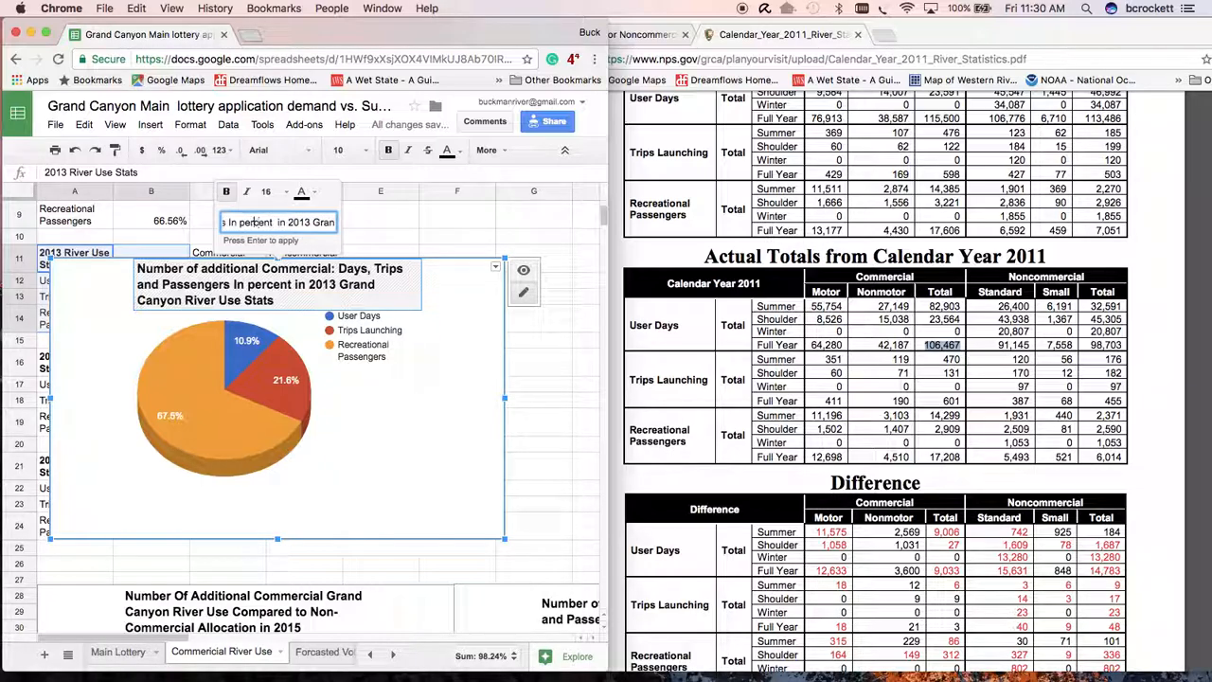
{"action": "key", "text": "BackSpace"}
{"action": "key", "text": "BackSpace"}
{"action": "key", "text": "BackSpace"}
{"action": "key", "text": "BackSpace"}
{"action": "key", "text": "BackSpace"}
{"action": "key", "text": "BackSpace"}
{"action": "key", "text": "BackSpace"}
{"action": "key", "text": "BackSpace"}
{"action": "left_click", "coordinate": [301, 336]}
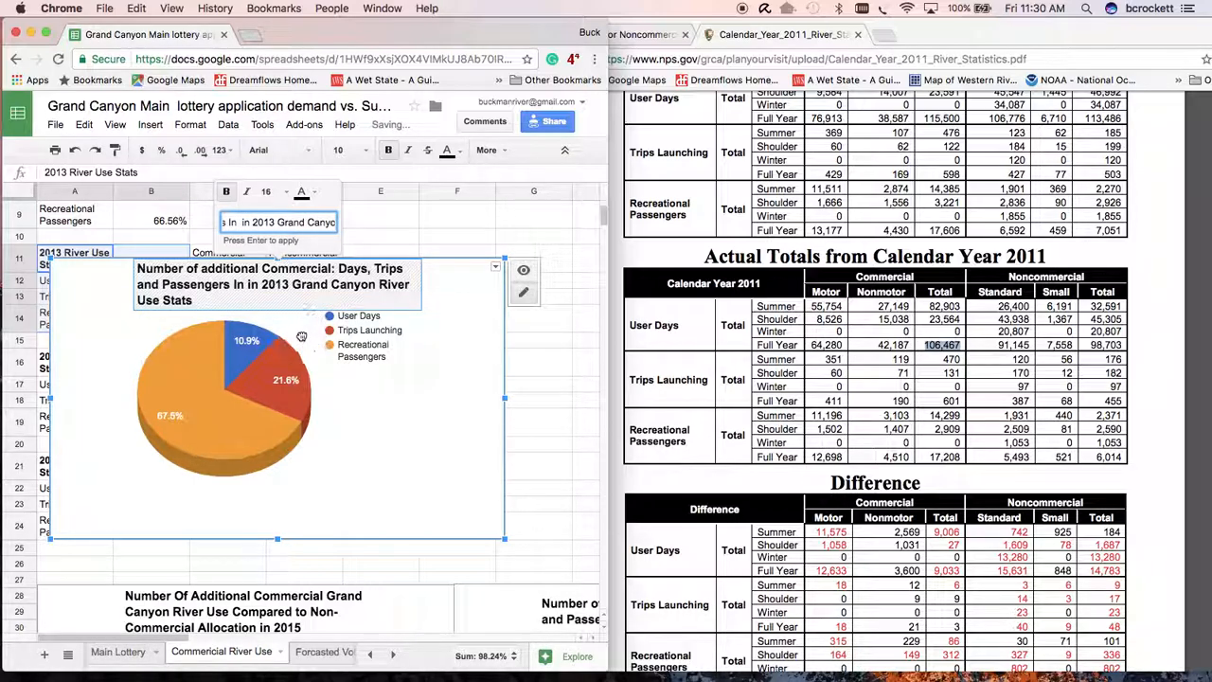
- Move the 2013 pie chart directly below the 2015 pie chart, starting at row 45 along column A
{"action": "left_click_drag", "start_coordinate": [347, 379], "coordinate": [357, 493]}
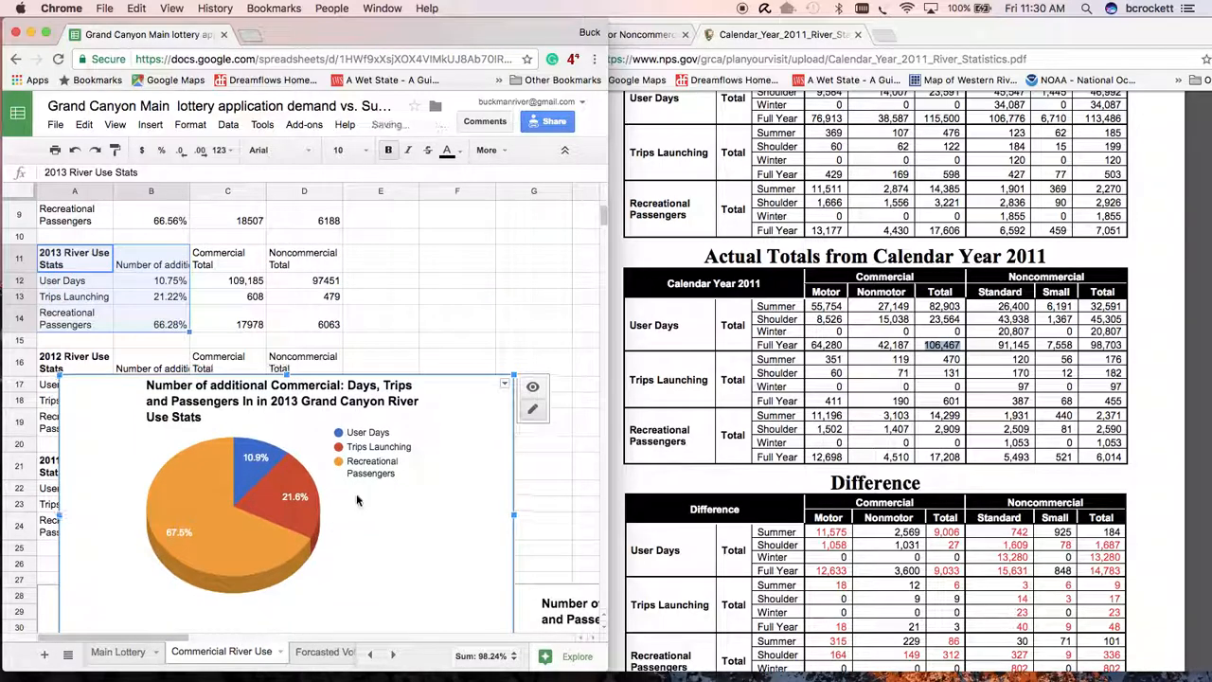
{"action": "scroll", "coordinate": [356, 493], "scroll_direction": "down", "scroll_amount": 5}
{"action": "left_click_drag", "start_coordinate": [401, 258], "coordinate": [373, 402]}
{"action": "left_click", "coordinate": [378, 248]}
{"action": "left_click_drag", "start_coordinate": [378, 247], "coordinate": [346, 536]}
{"action": "left_click_drag", "start_coordinate": [414, 506], "coordinate": [409, 540]}
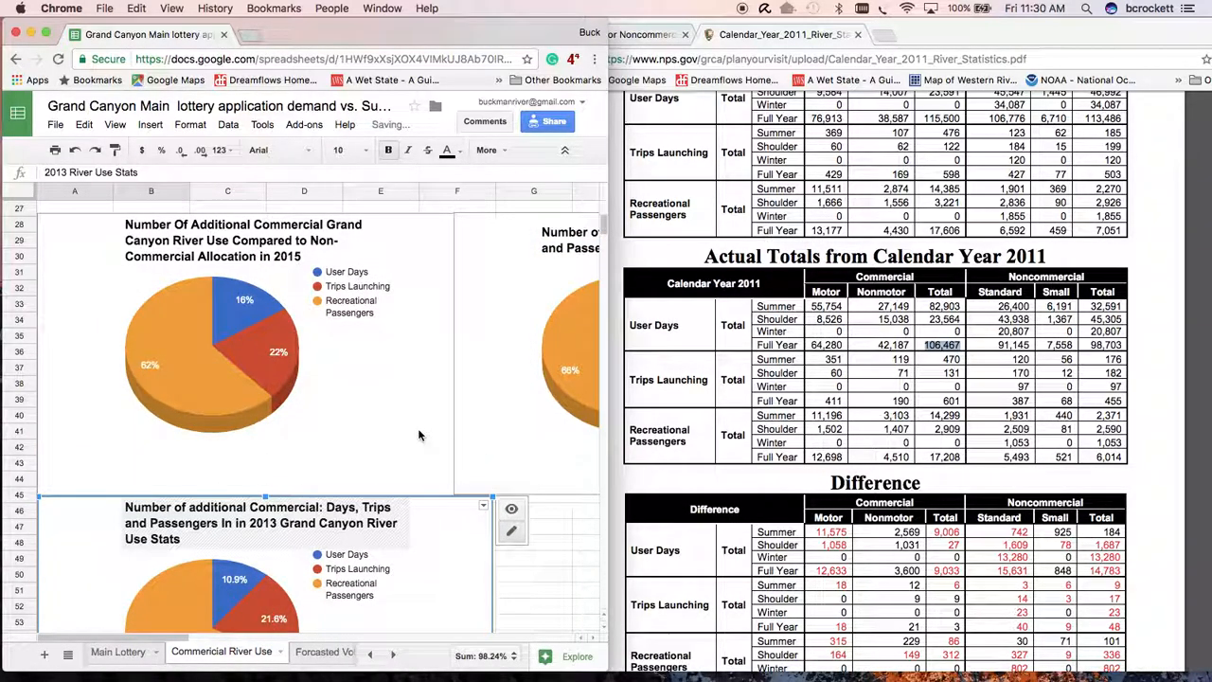
- Review the 2011 to 2015 river use tables together with the pie charts beneath them
{"action": "scroll", "coordinate": [418, 436], "scroll_direction": "up", "scroll_amount": 10}
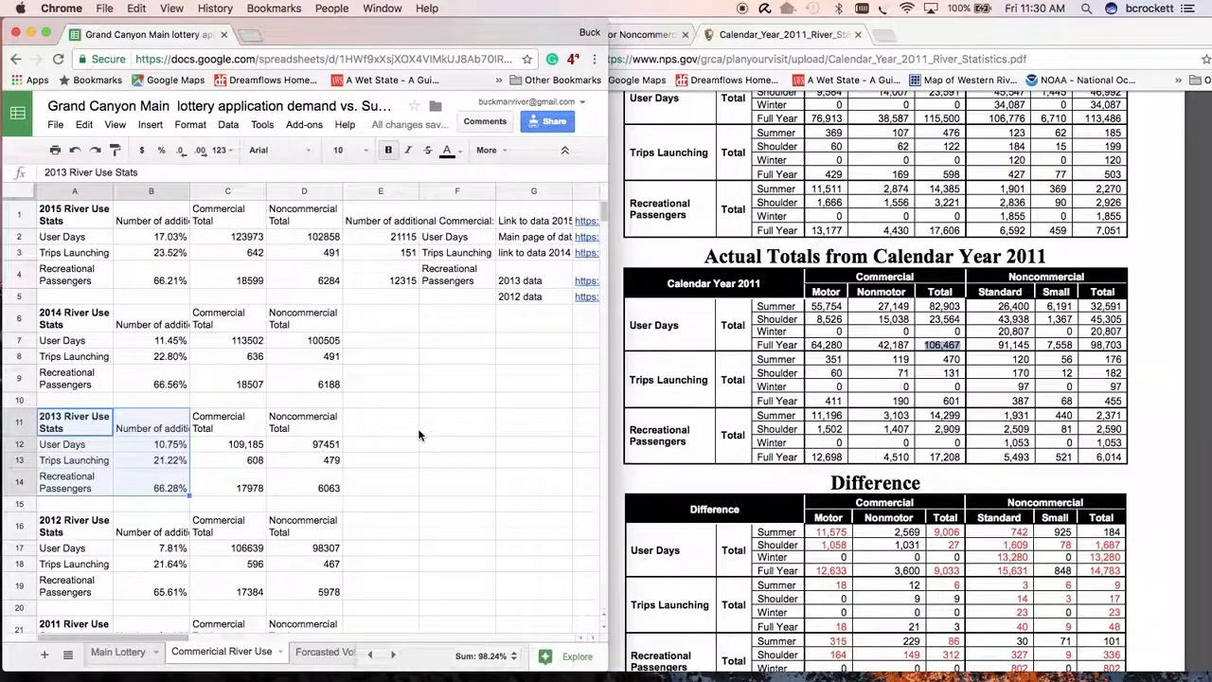
{"action": "left_click", "coordinate": [59, 127]}
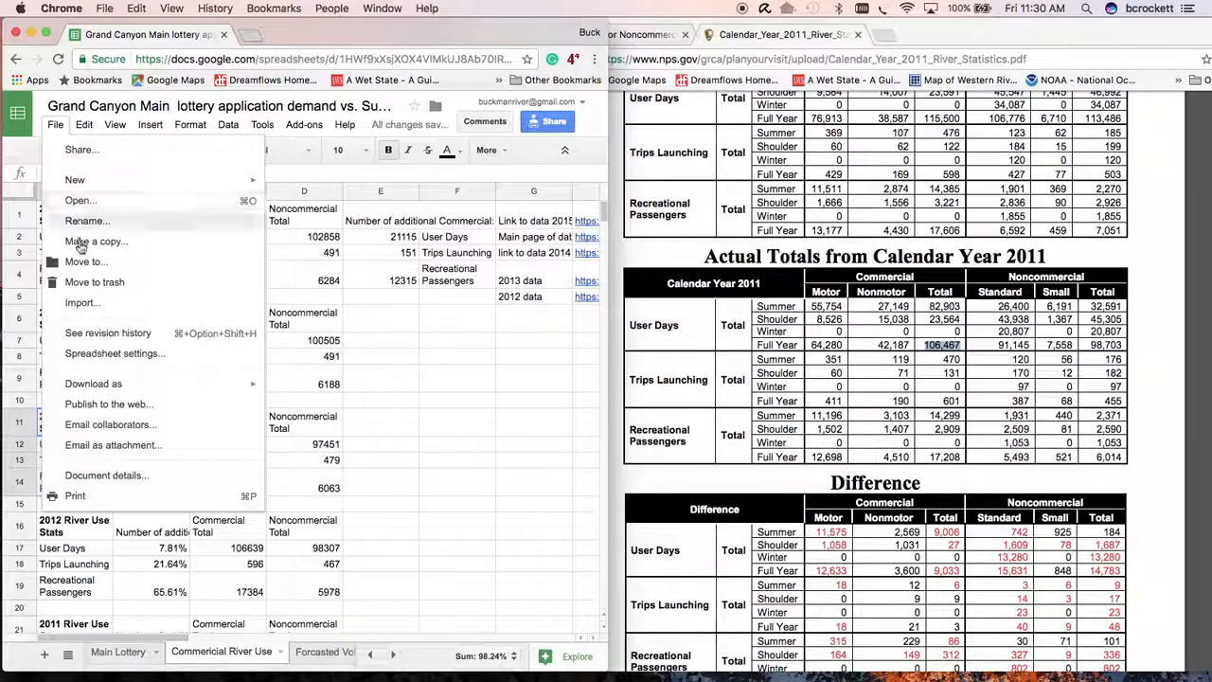
{"action": "left_click", "coordinate": [402, 359]}
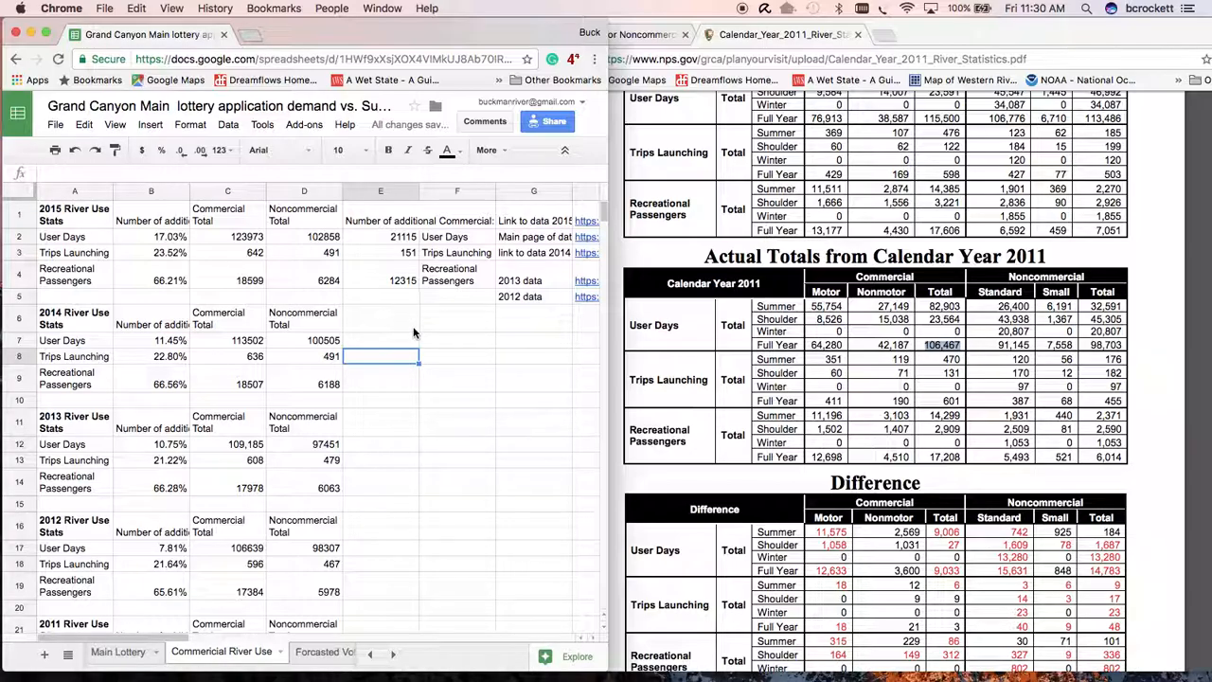
{"action": "scroll", "coordinate": [416, 330], "scroll_direction": "down", "scroll_amount": 10}
{"action": "scroll", "coordinate": [419, 327], "scroll_direction": "up", "scroll_amount": 6}
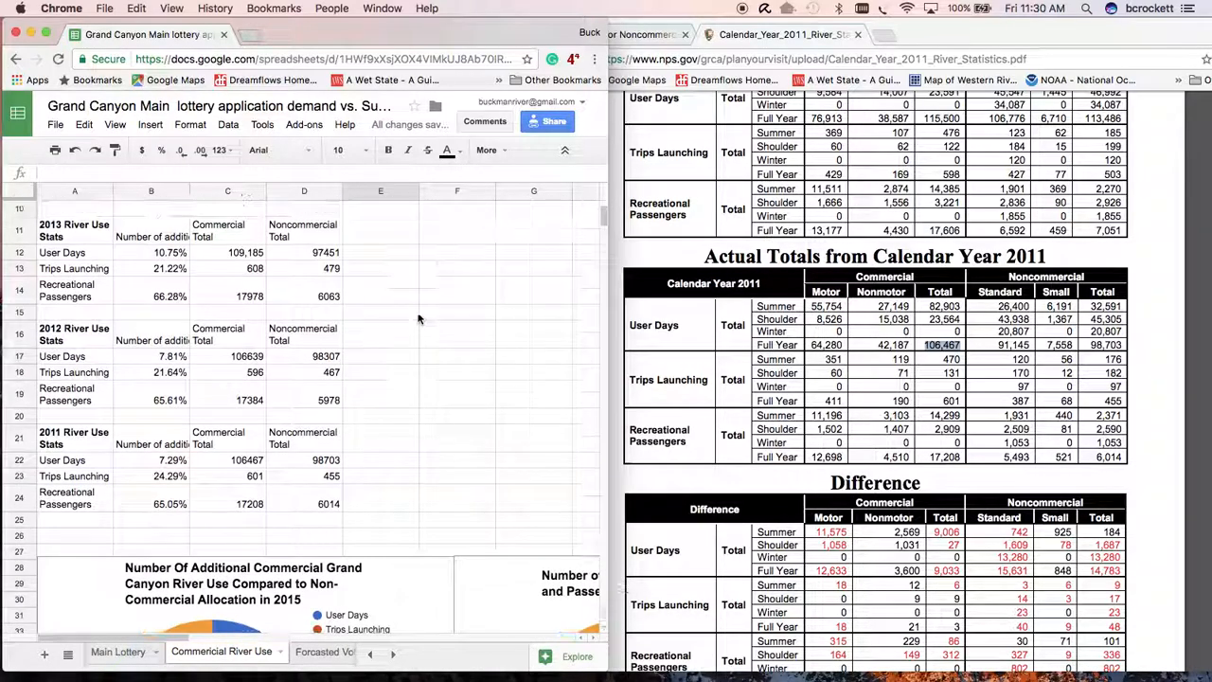
{"action": "scroll", "coordinate": [424, 294], "scroll_direction": "up", "scroll_amount": 5}
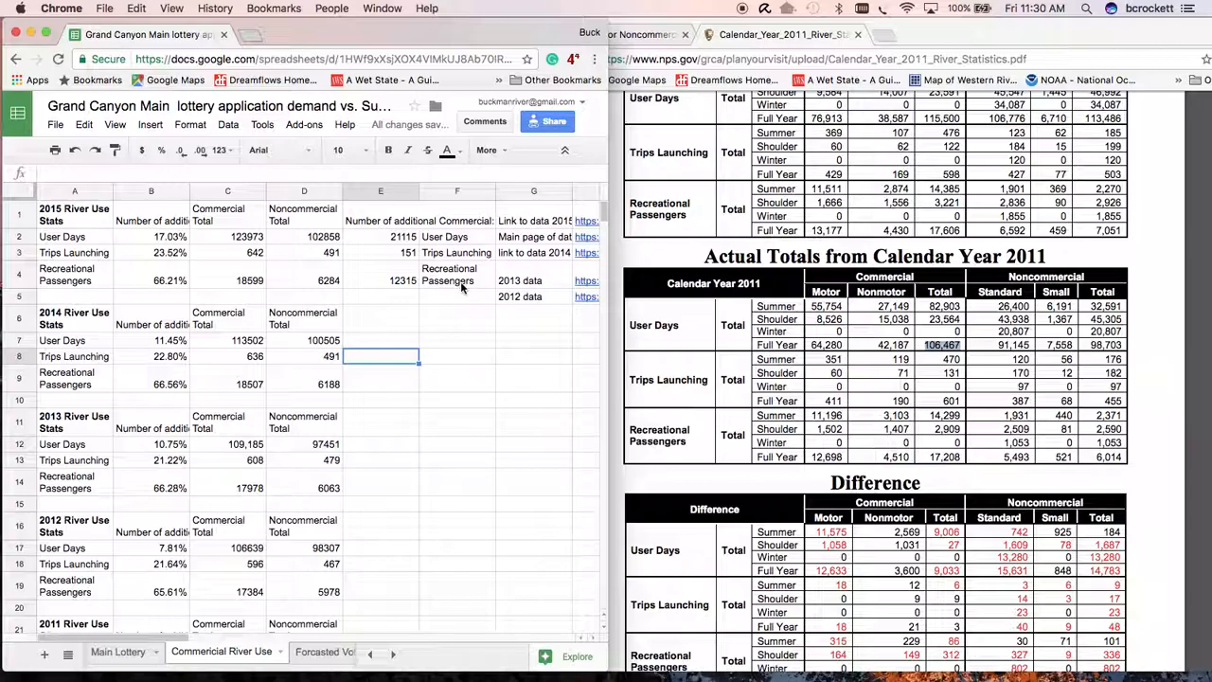
{"action": "scroll", "coordinate": [388, 435], "scroll_direction": "down", "scroll_amount": 5}
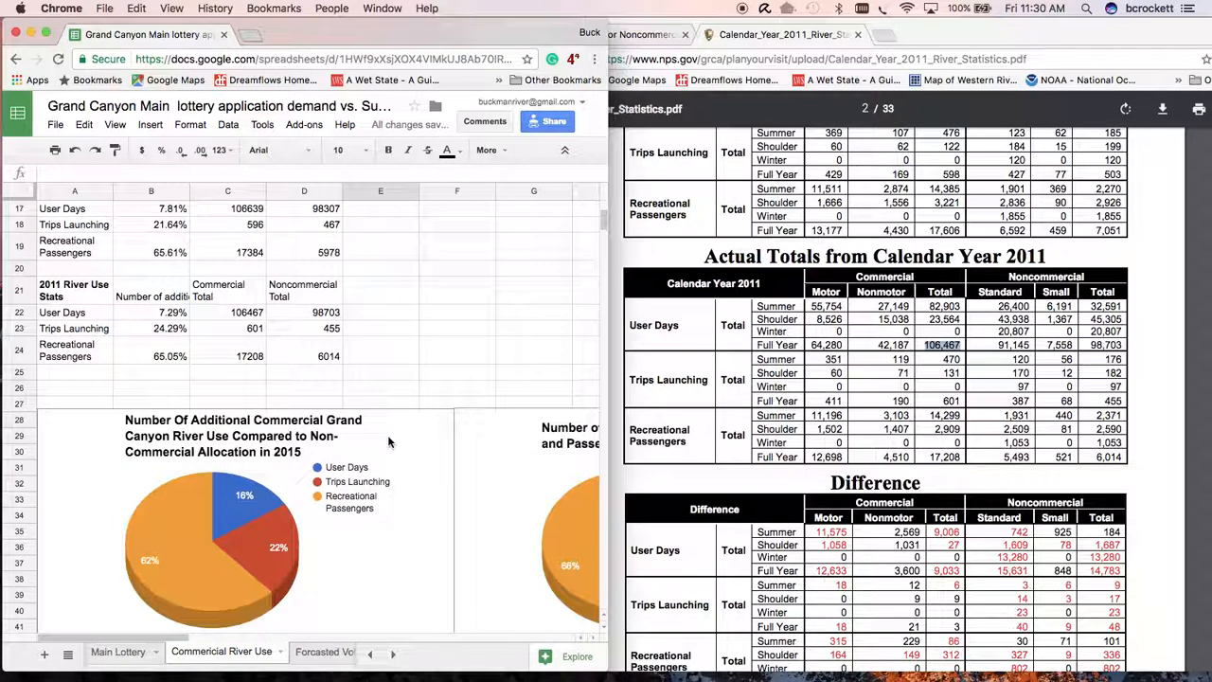
{"action": "scroll", "coordinate": [388, 441], "scroll_direction": "up", "scroll_amount": 3}
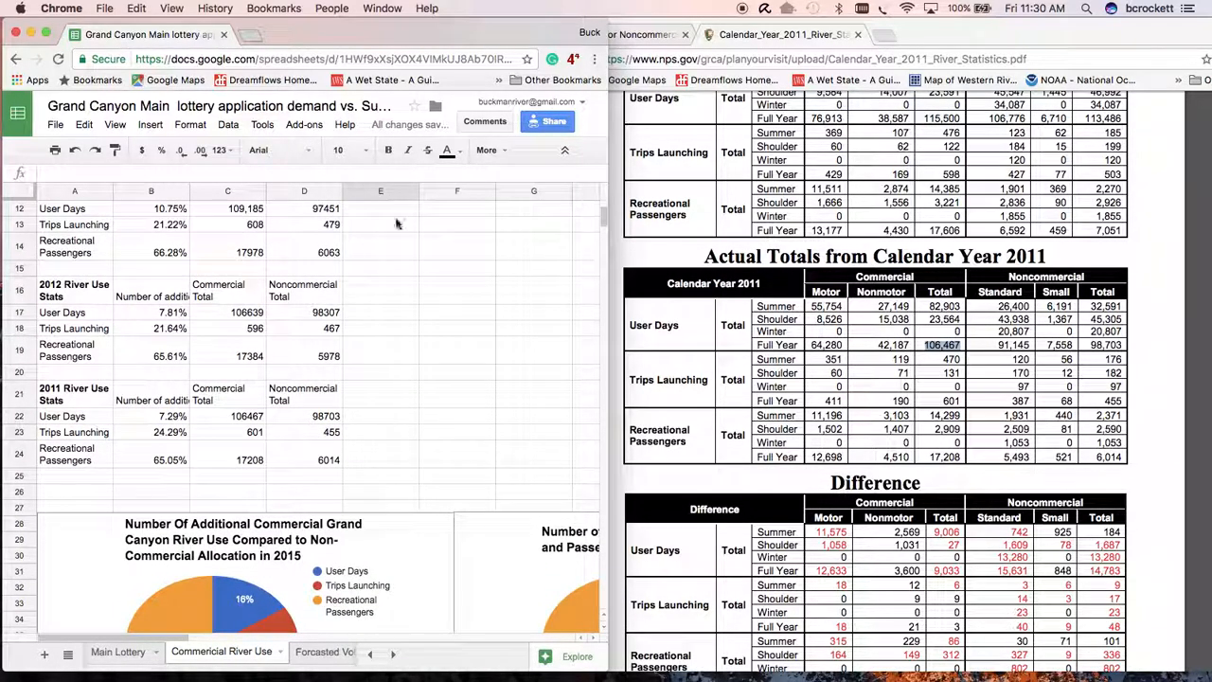